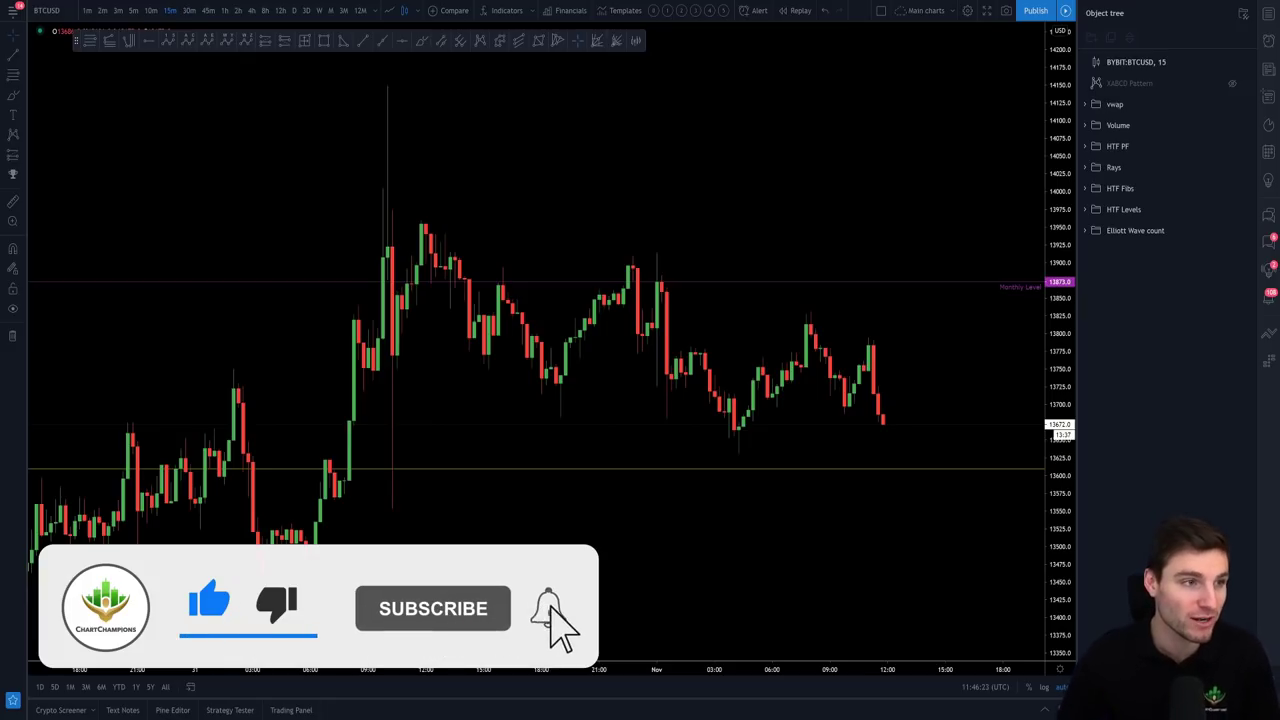
# - Add a Fixed Range volume profile from 30 Oct 16:00 to the latest candle
pyautogui.click(535, 11)
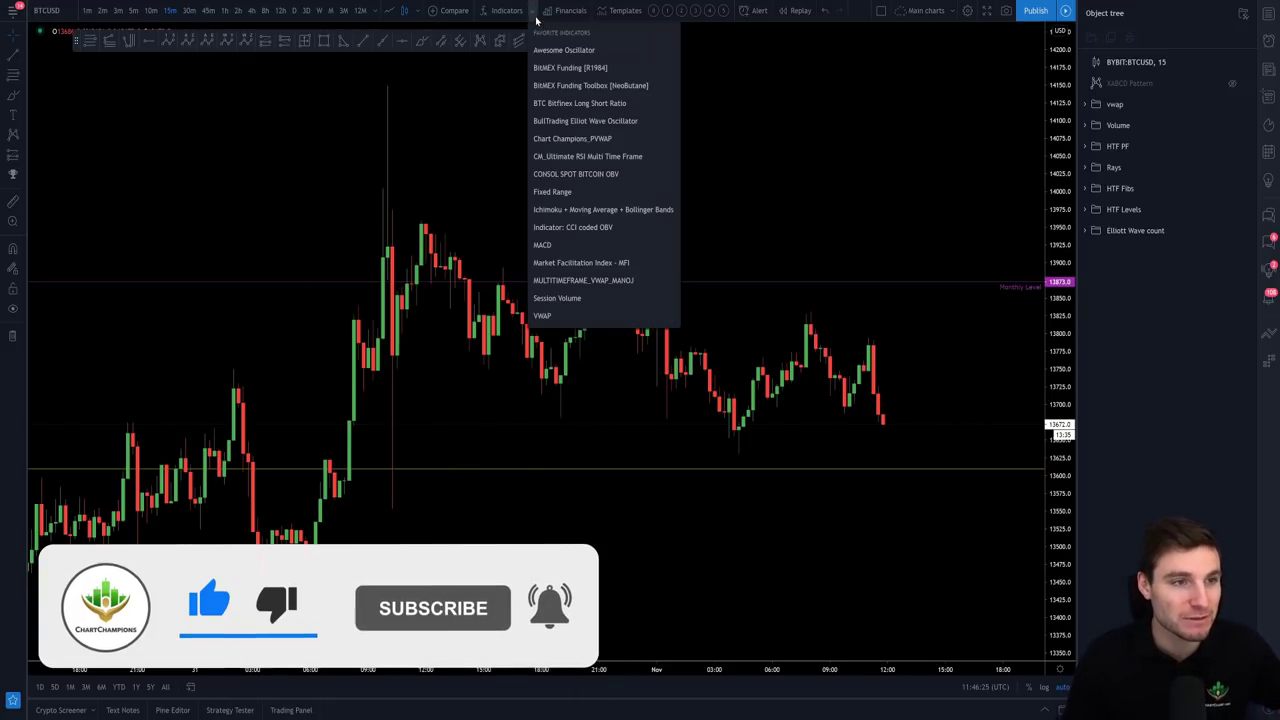
pyautogui.click(552, 191)
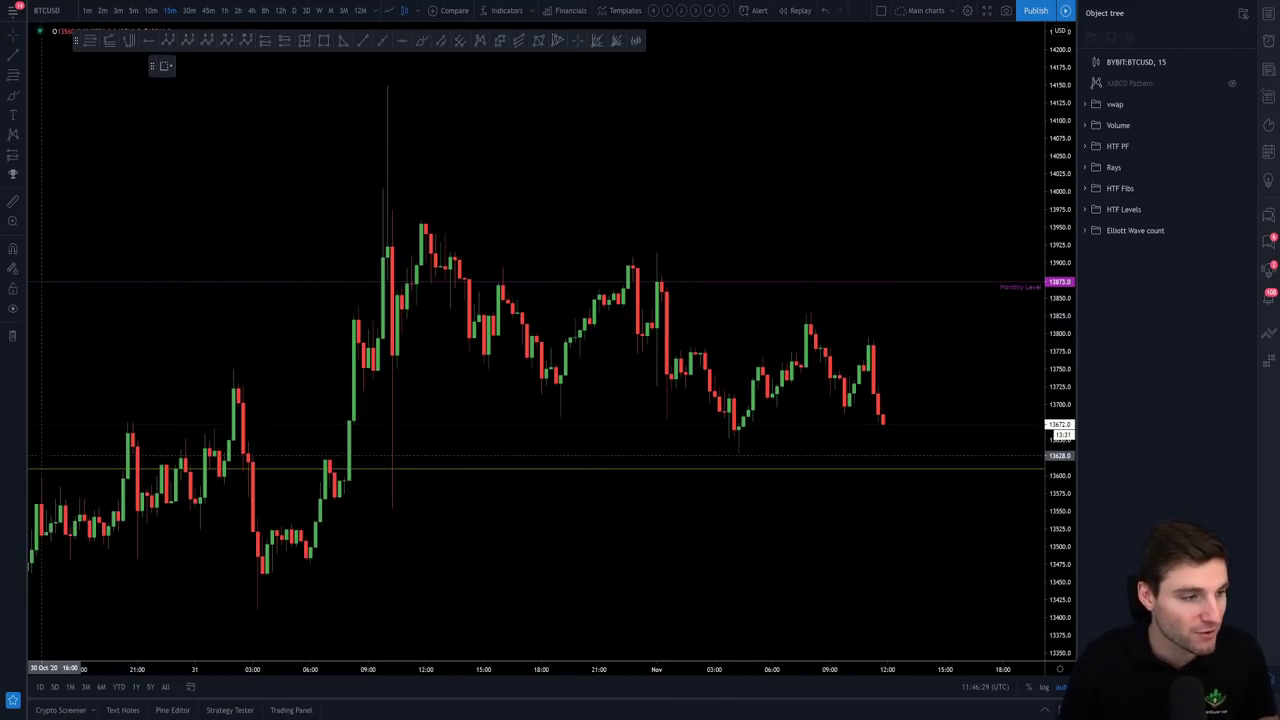
pyautogui.click(42, 456)
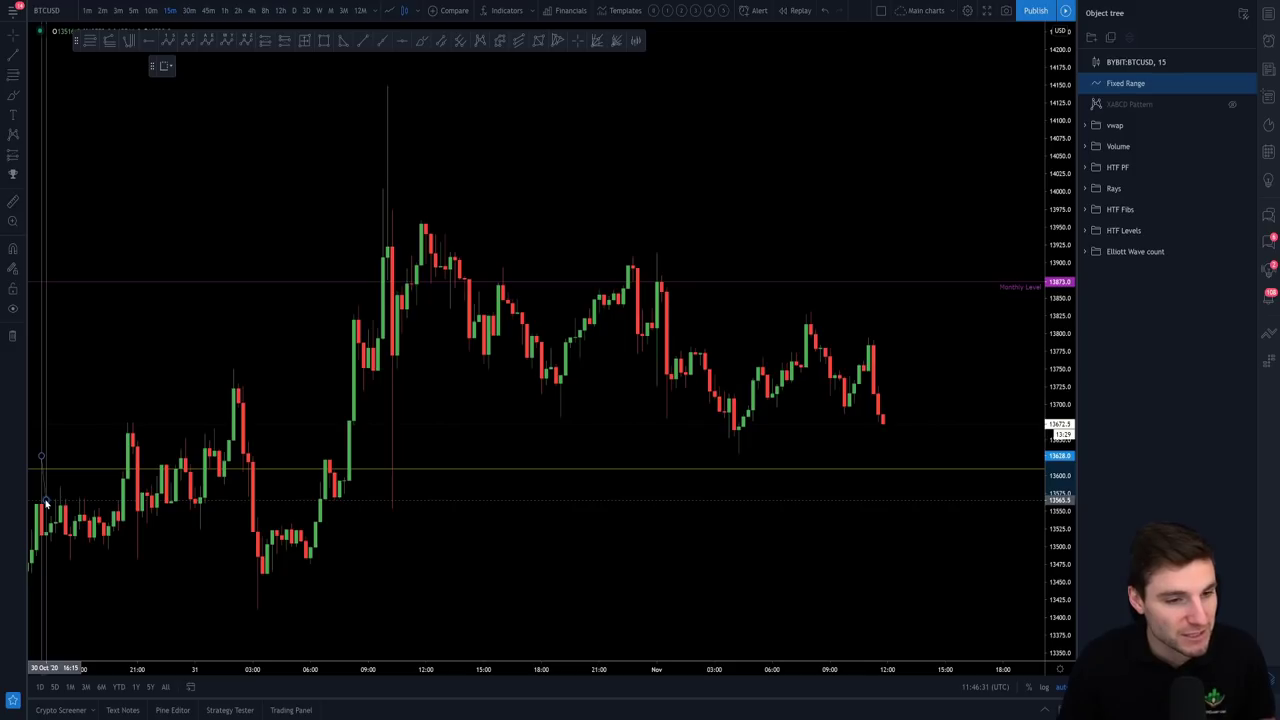
pyautogui.click(882, 387)
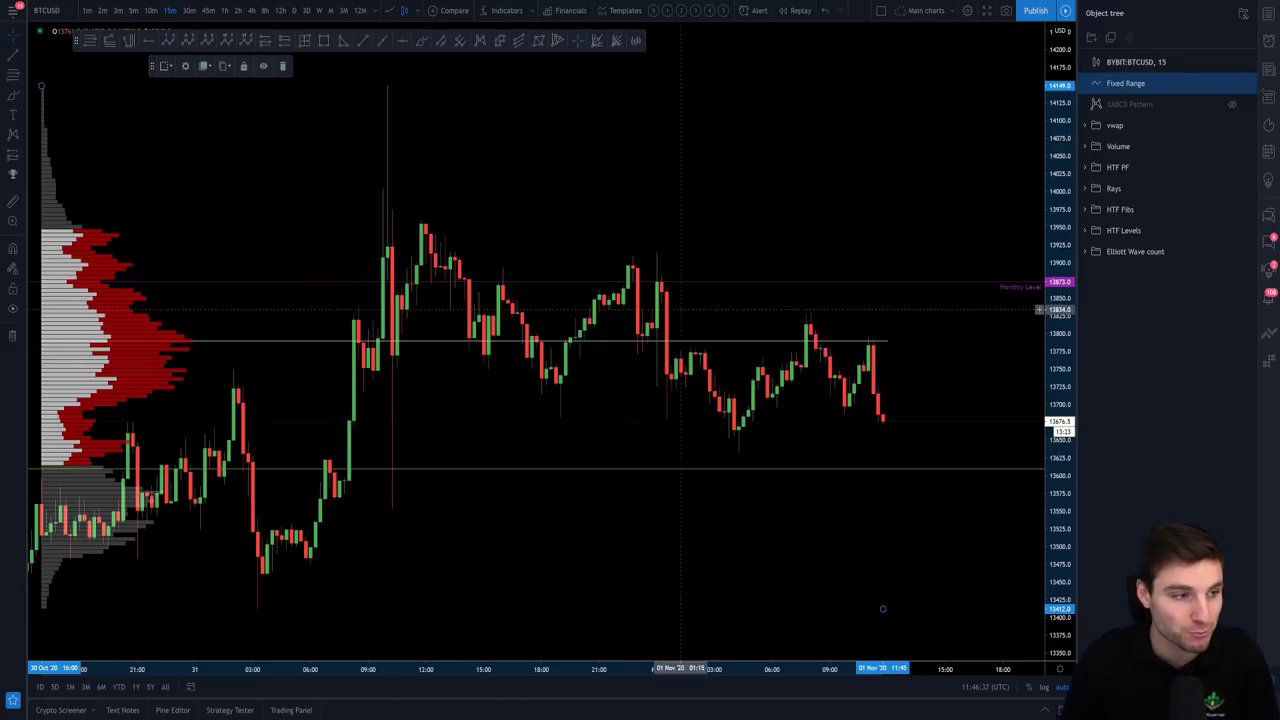
# - Switch the BTCUSD chart to the 5-minute timeframe
pyautogui.click(130, 12)
pyautogui.scroll(-3, 880, 497)
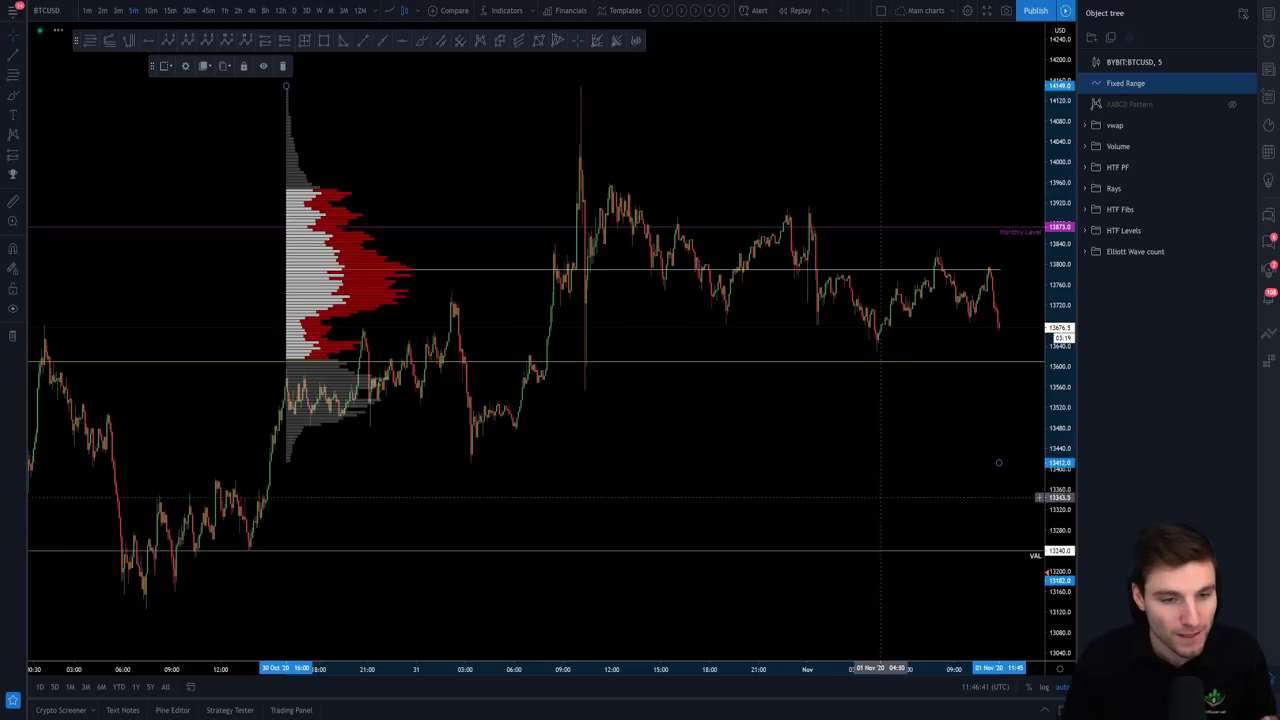
pyautogui.scroll(5, 757, 460)
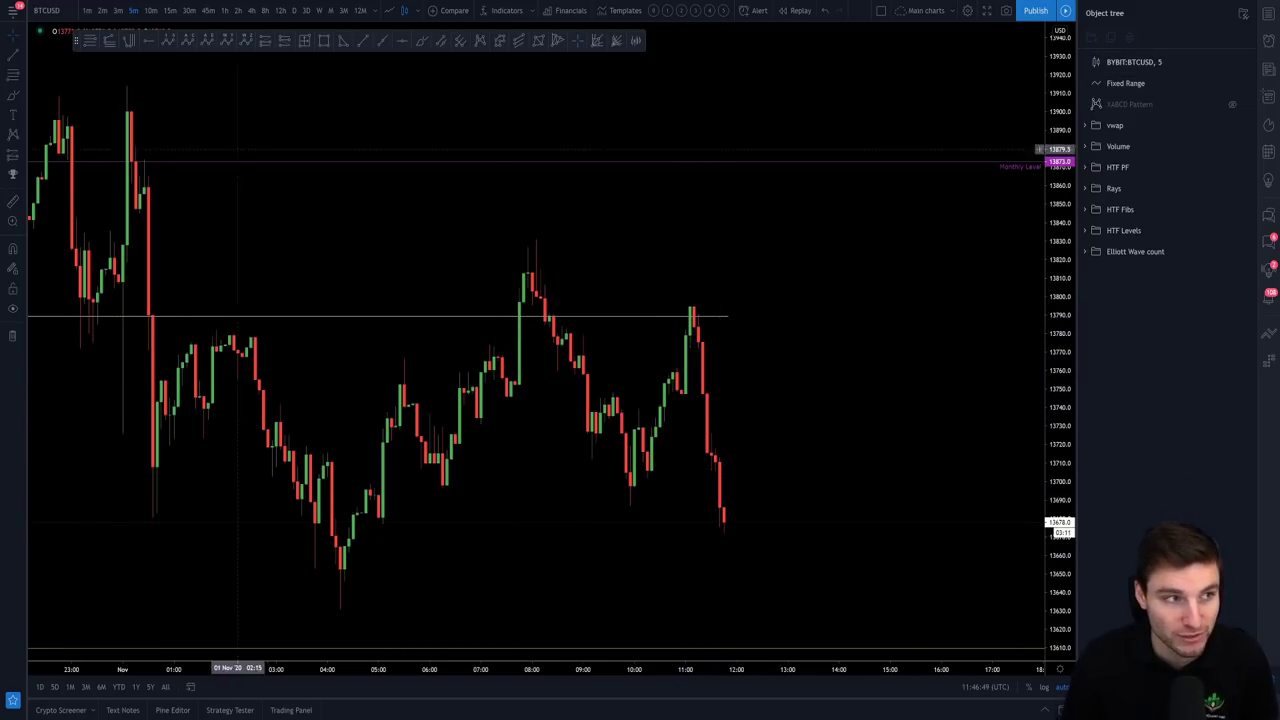
# - Switch back to 15-minute candles and delete the Fixed Range volume profile from the chart
pyautogui.click(171, 11)
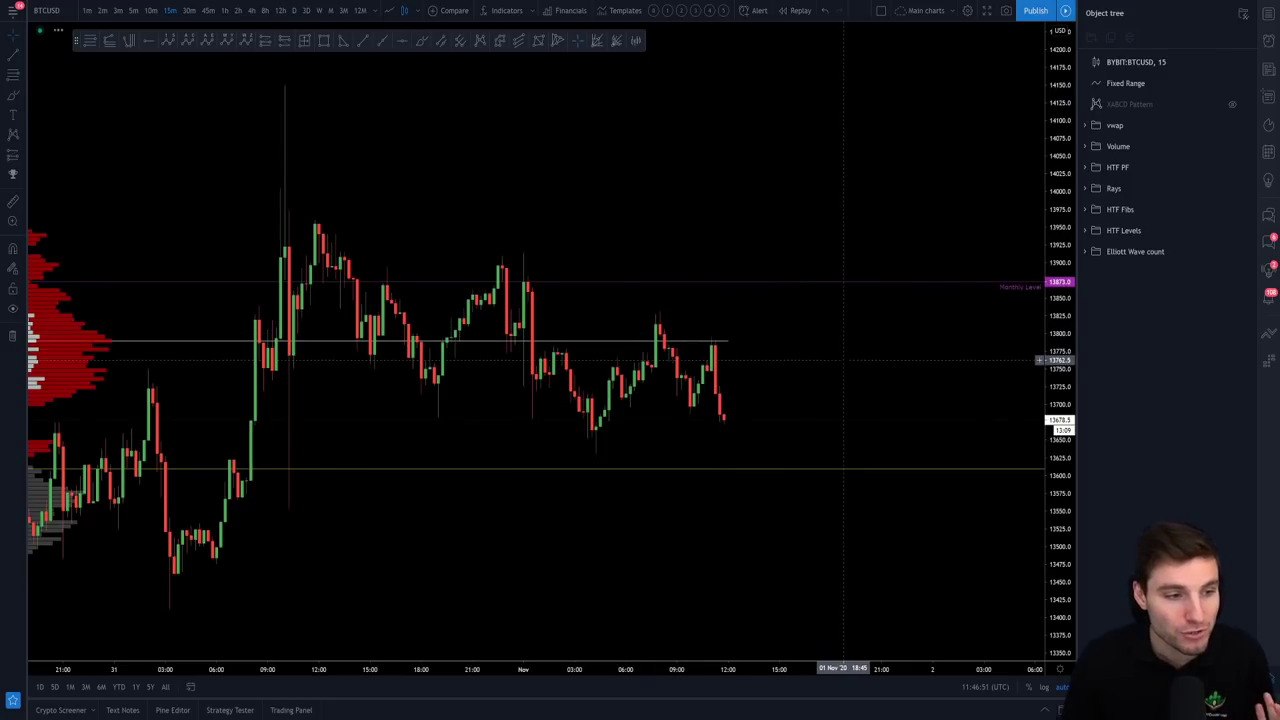
pyautogui.moveTo(923, 360); pyautogui.dragTo(913, 358)
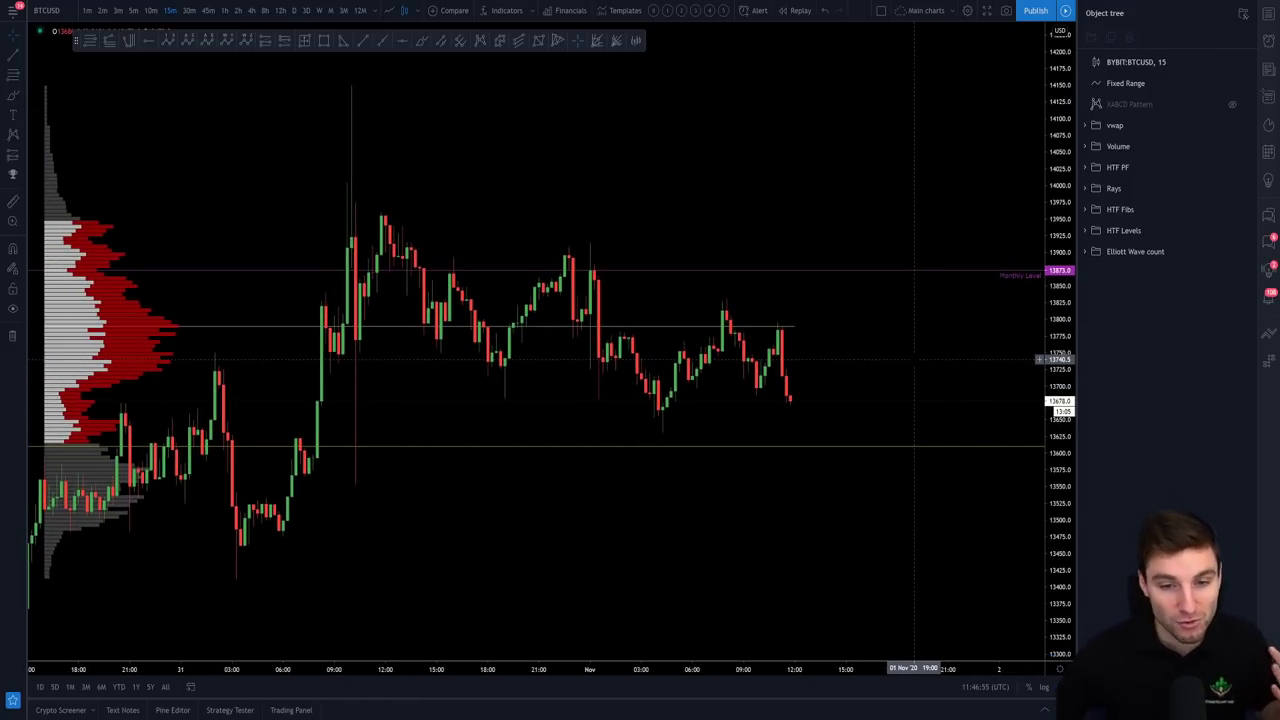
pyautogui.click(103, 320)
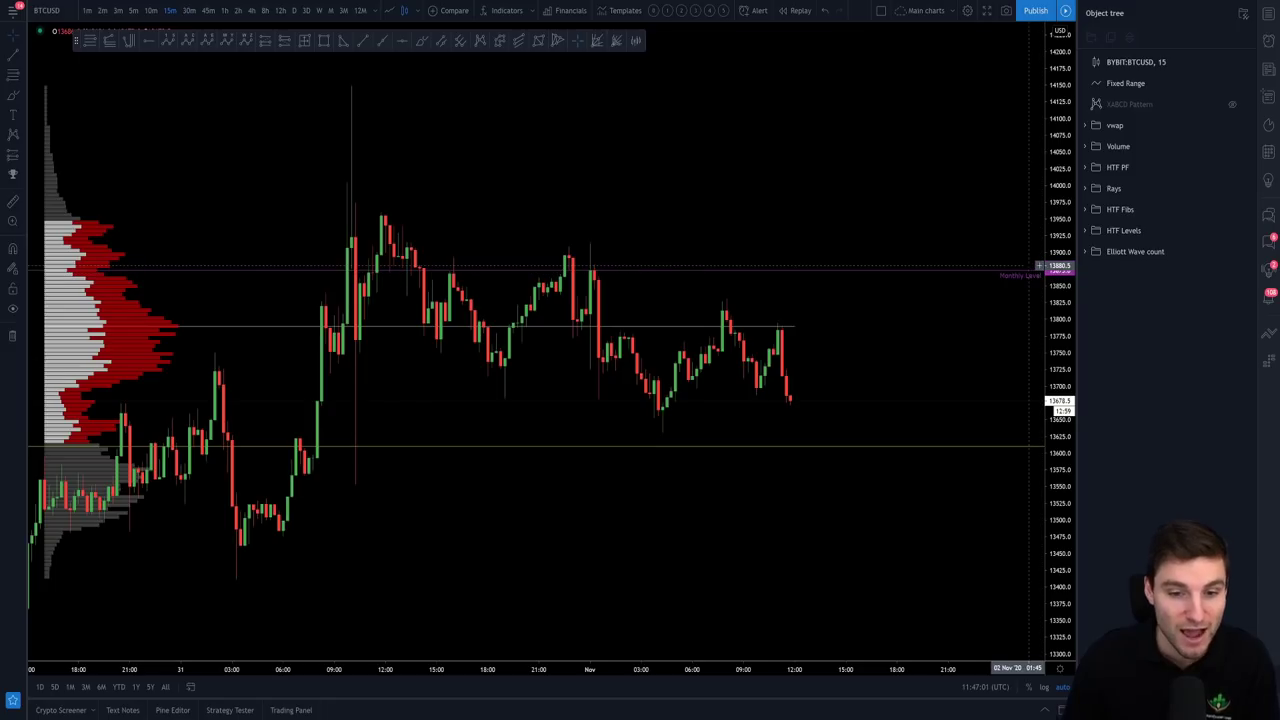
pyautogui.click(677, 451)
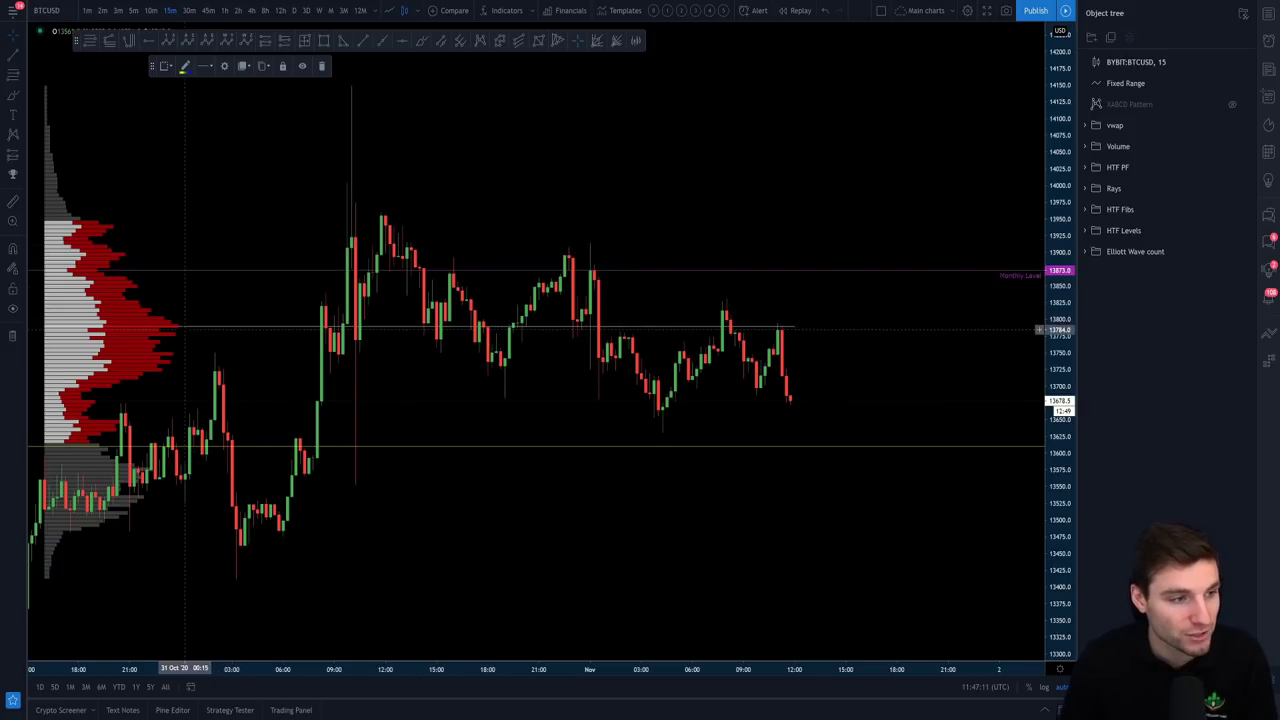
pyautogui.click(191, 332)
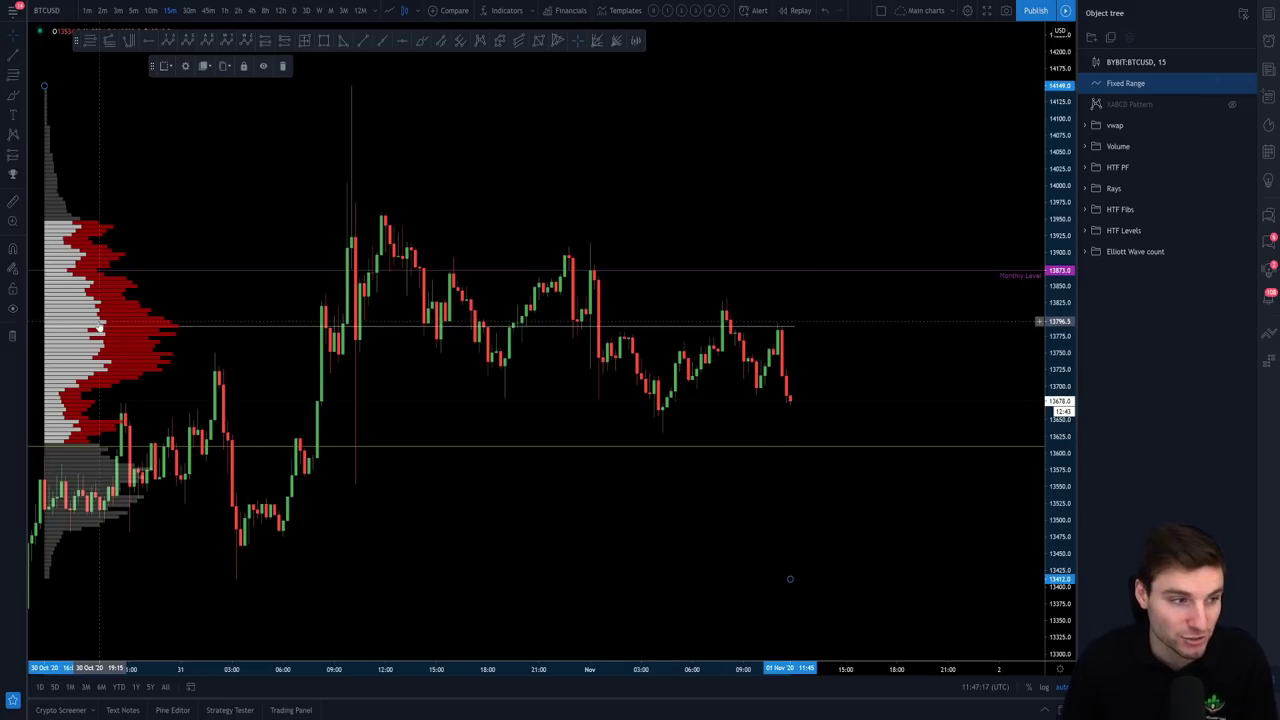
pyautogui.press('Delete')
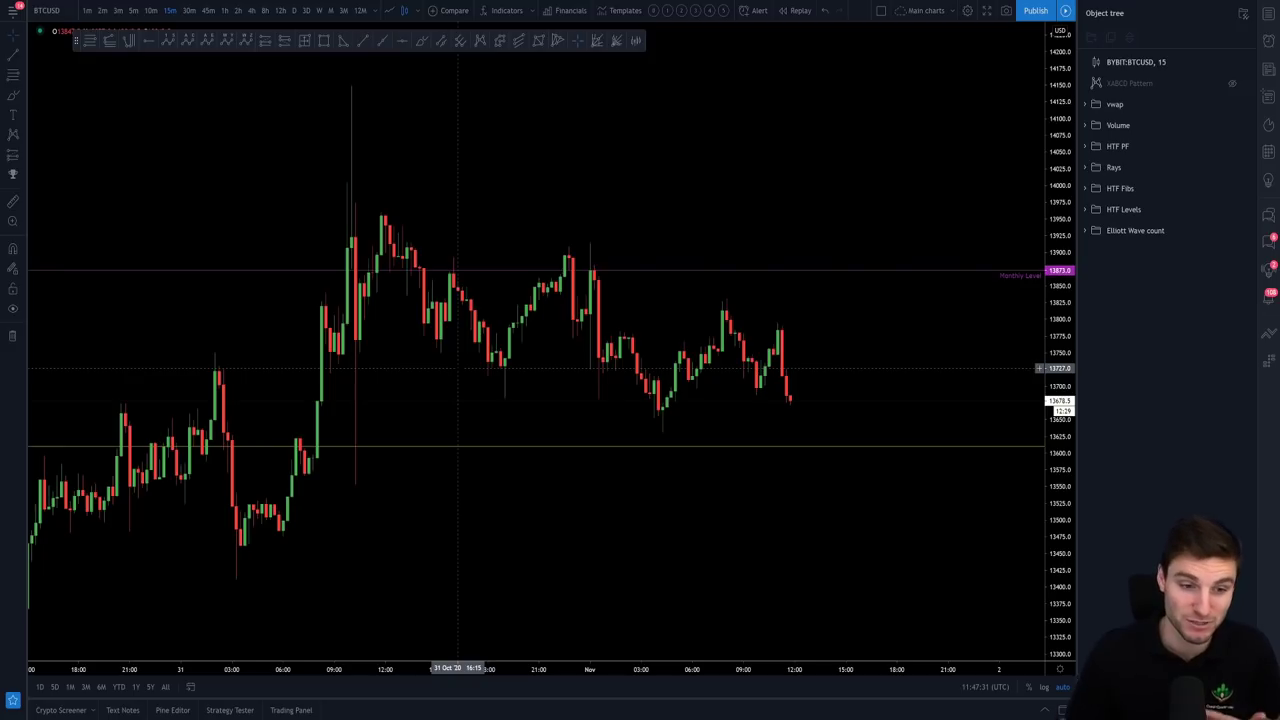
# - Draw a Fib Retracement from the 13630 low to the 13831 high with a saved level template
pyautogui.scroll(6, 459, 368)
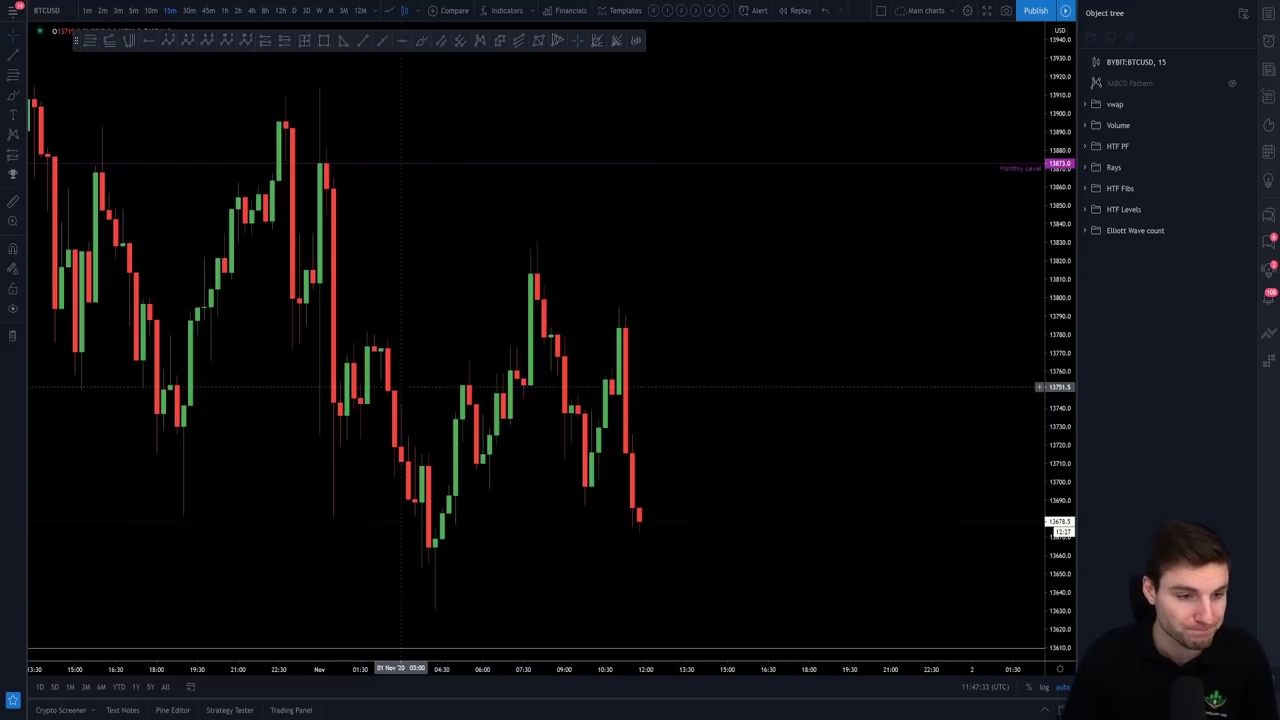
pyautogui.click(90, 41)
pyautogui.click(259, 610)
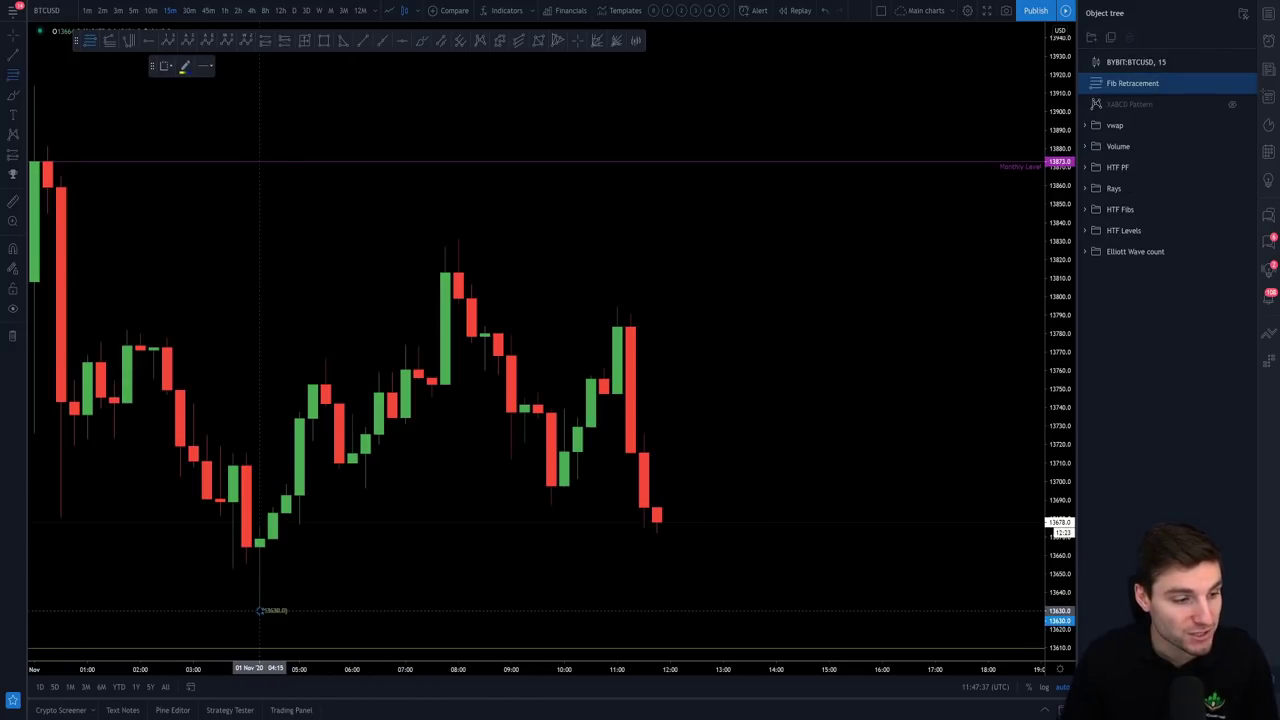
pyautogui.click(697, 240)
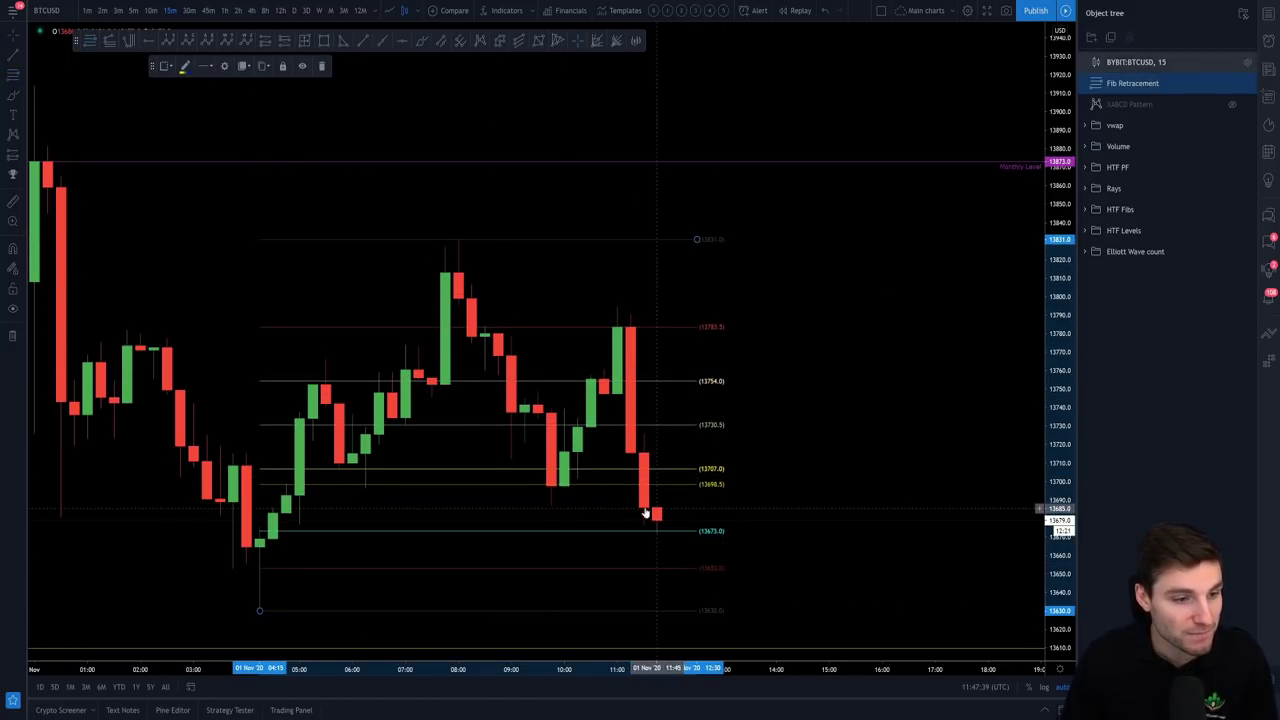
pyautogui.rightClick(688, 245)
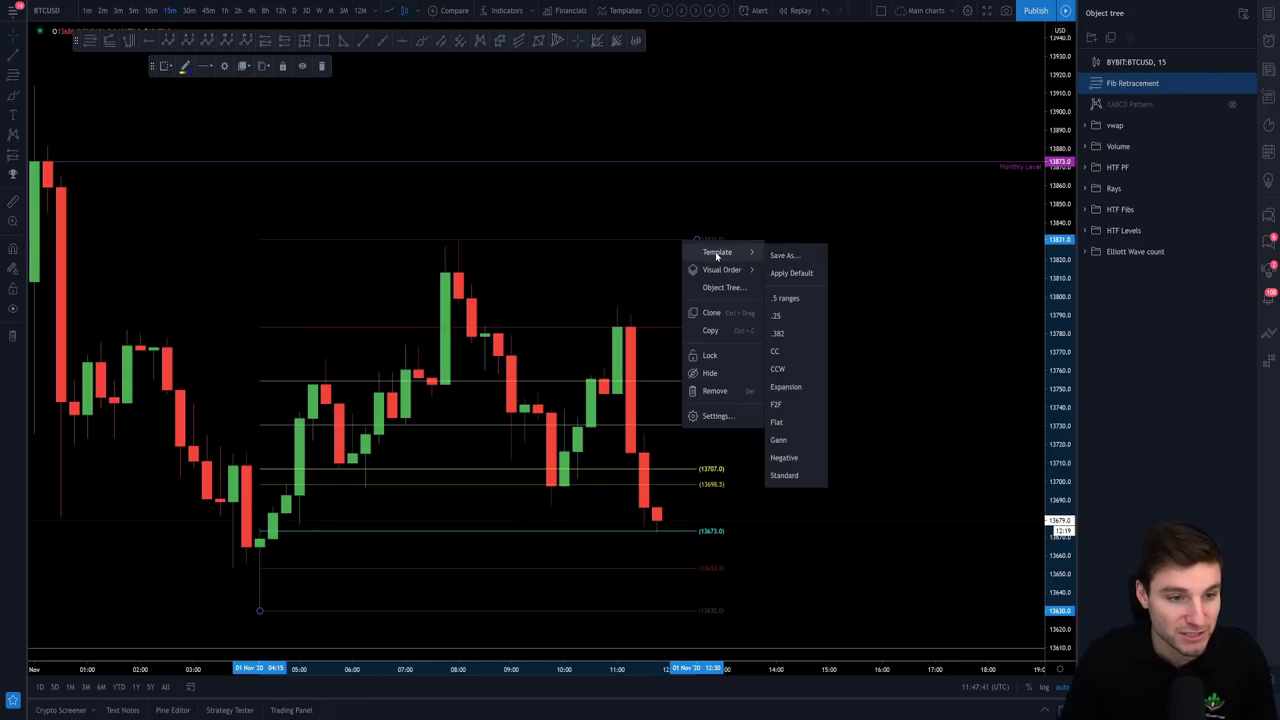
pyautogui.click(790, 351)
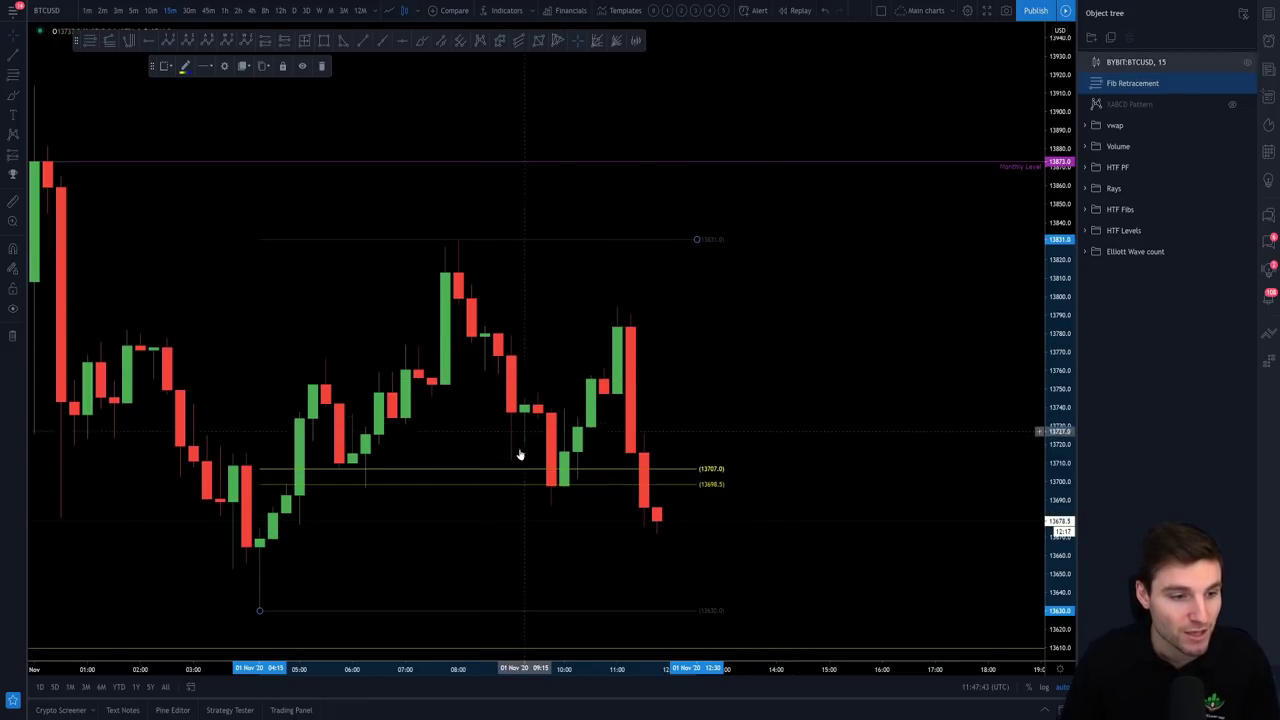
pyautogui.scroll(-6, 524, 142)
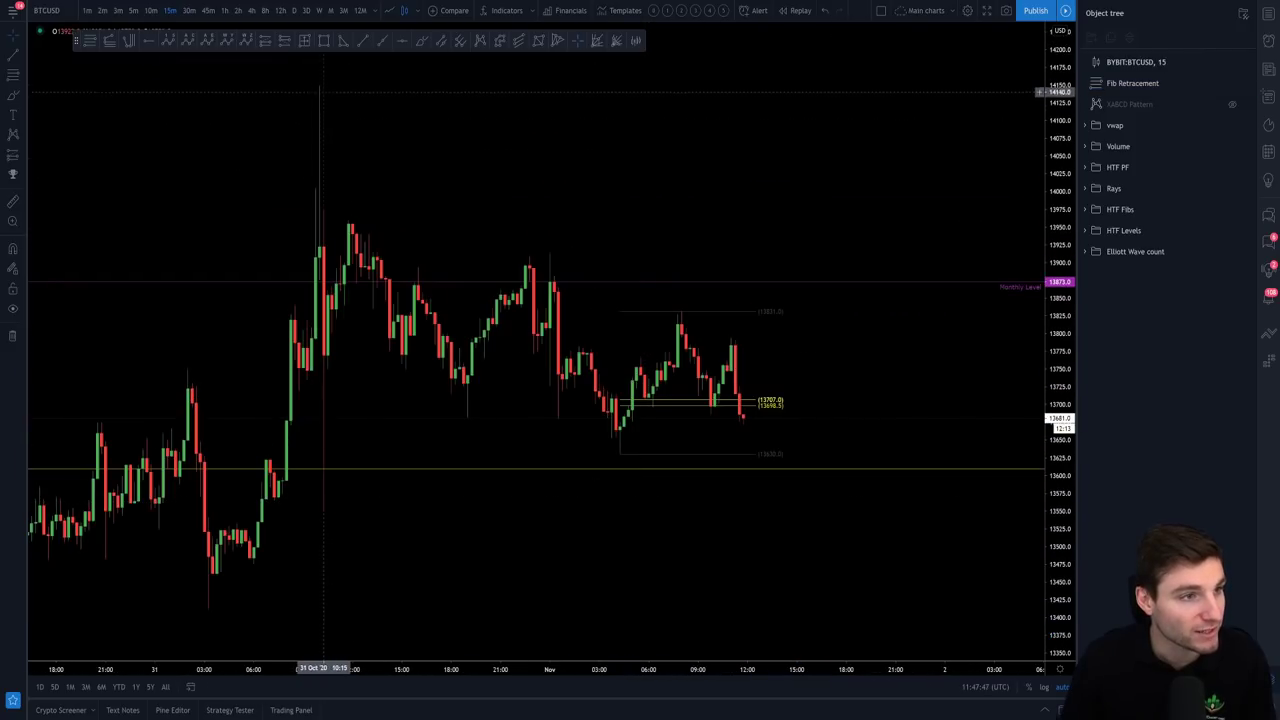
pyautogui.click(532, 10)
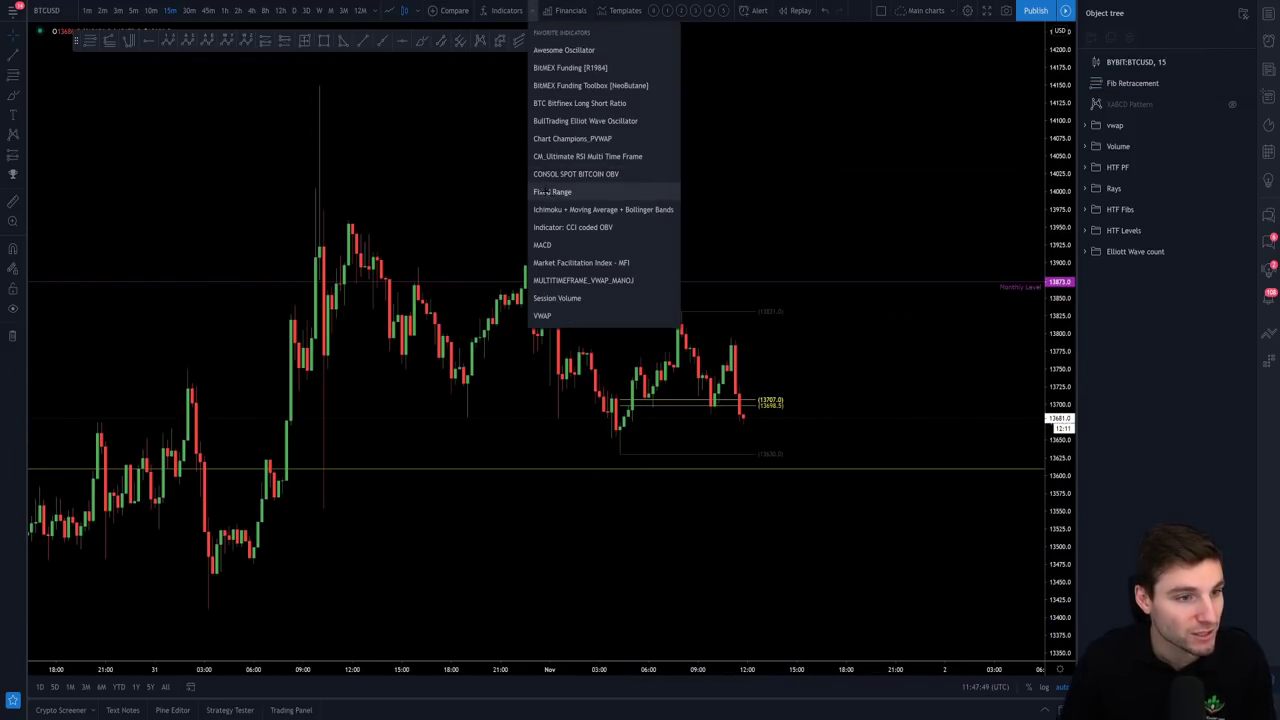
pyautogui.click(552, 191)
pyautogui.click(126, 400)
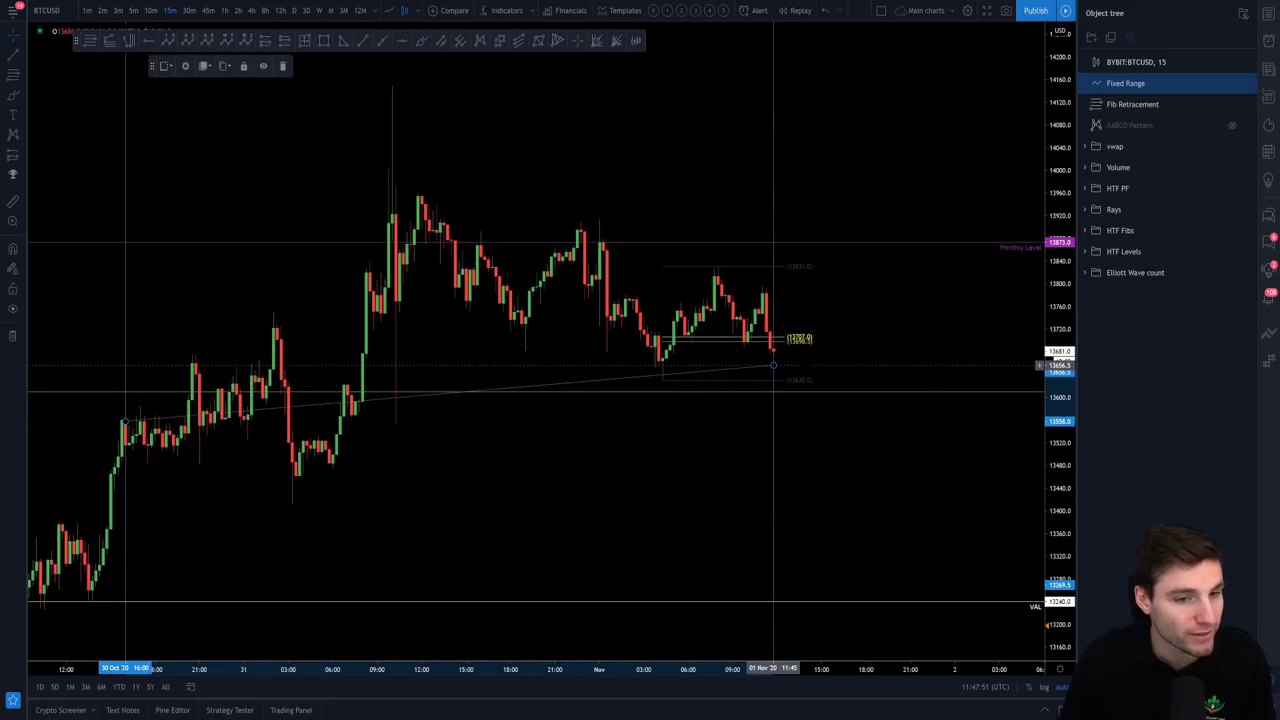
pyautogui.click(773, 350)
pyautogui.scroll(1, 773, 350)
pyautogui.scroll(3, 790, 345)
pyautogui.click(708, 320)
pyautogui.scroll(-3, 708, 320)
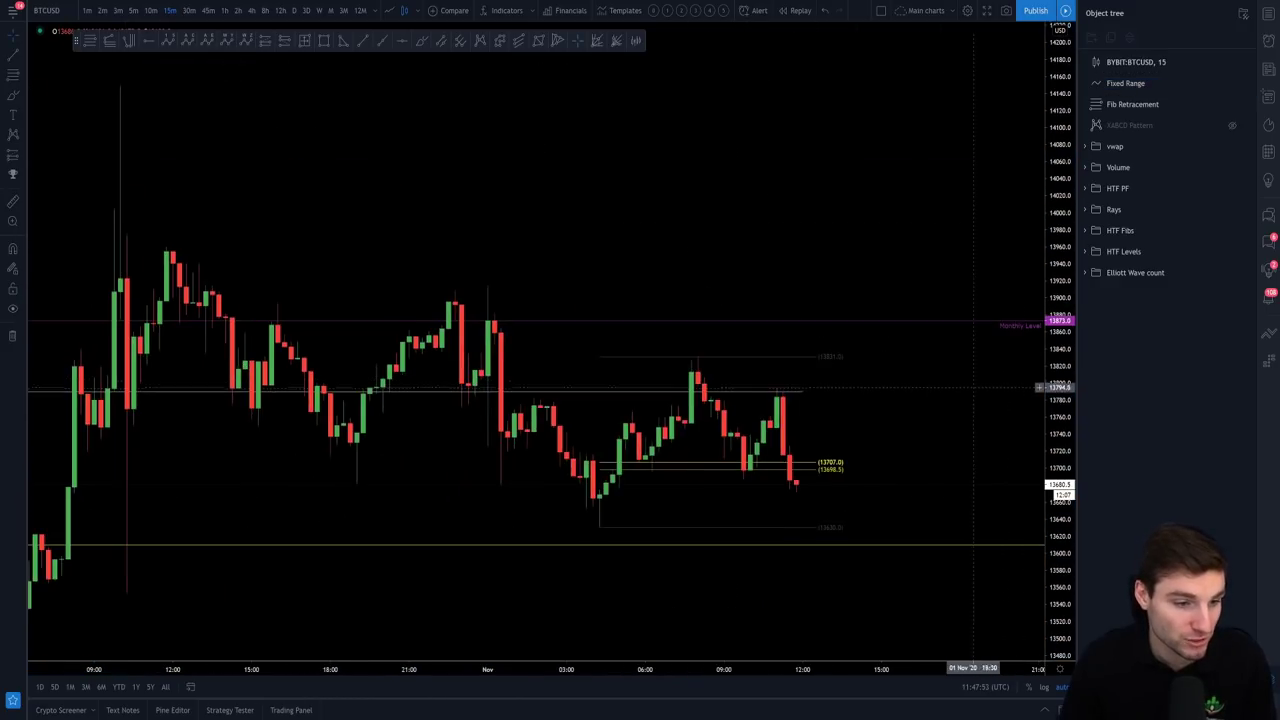
pyautogui.scroll(4, 708, 320)
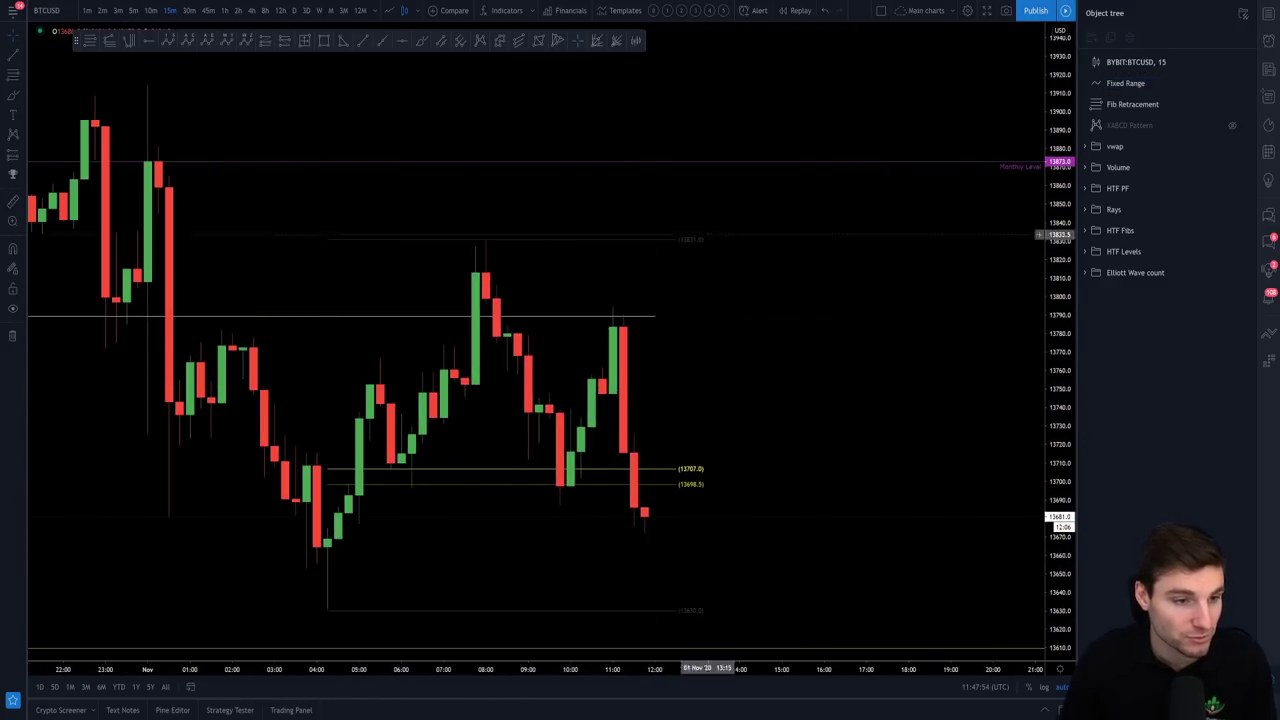
pyautogui.click(422, 41)
pyautogui.moveTo(355, 87)
pyautogui.mouseDown()
pyautogui.moveTo(466, 334)
pyautogui.moveTo(484, 450)
pyautogui.moveTo(437, 430)
pyautogui.moveTo(457, 443)
pyautogui.moveTo(516, 196)
pyautogui.moveTo(545, 180)
pyautogui.moveTo(521, 191)
pyautogui.moveTo(527, 262)
pyautogui.moveTo(537, 371)
pyautogui.moveTo(572, 490)
pyautogui.mouseUp()
pyautogui.hotkey('ctrl', 'z')
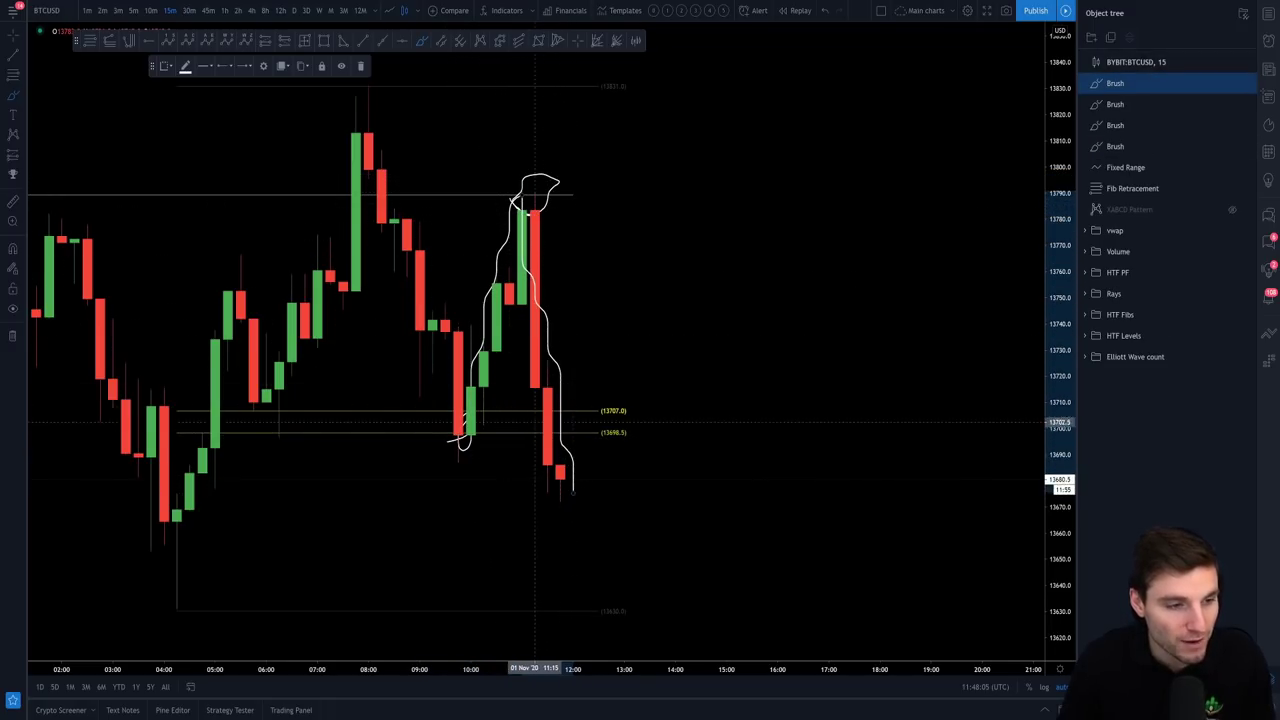
pyautogui.hotkey('ctrl', 'z')
pyautogui.hotkey('ctrl', 'z')
pyautogui.hotkey('ctrl', 'z')
pyautogui.hotkey('ctrl', 'z')
pyautogui.scroll(-5, 800, 330)
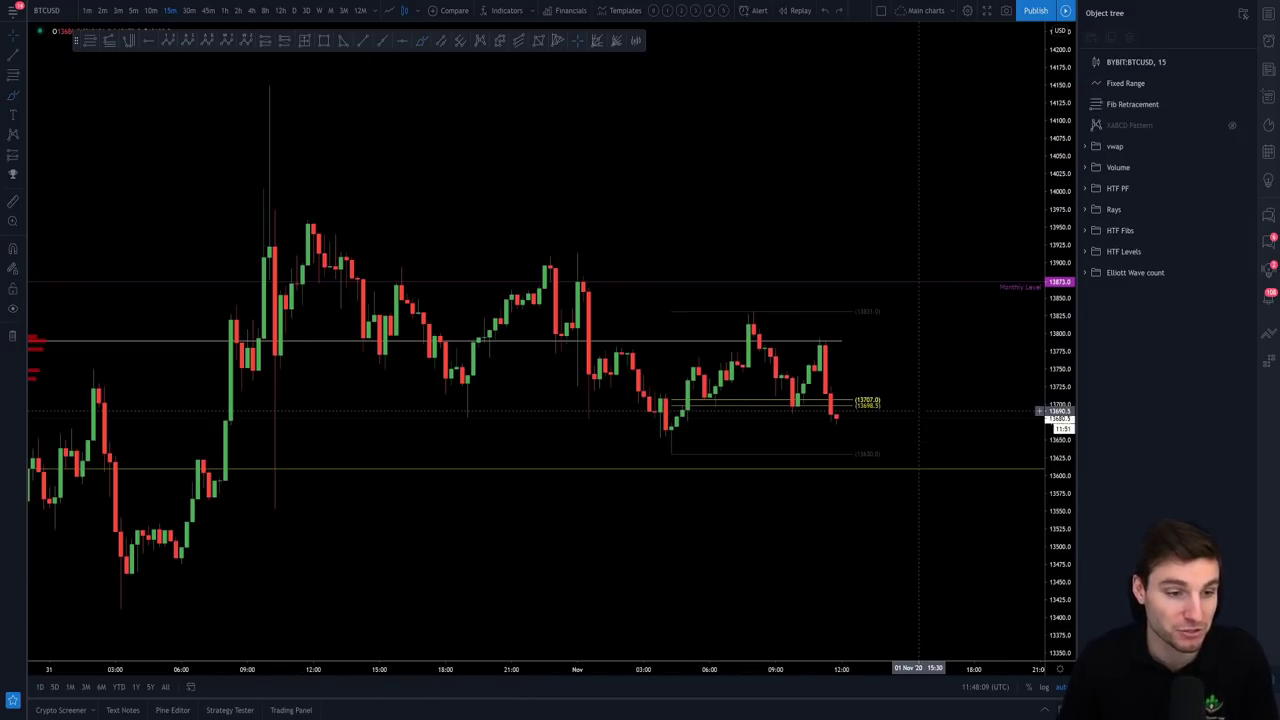
pyautogui.scroll(-3, 860, 420)
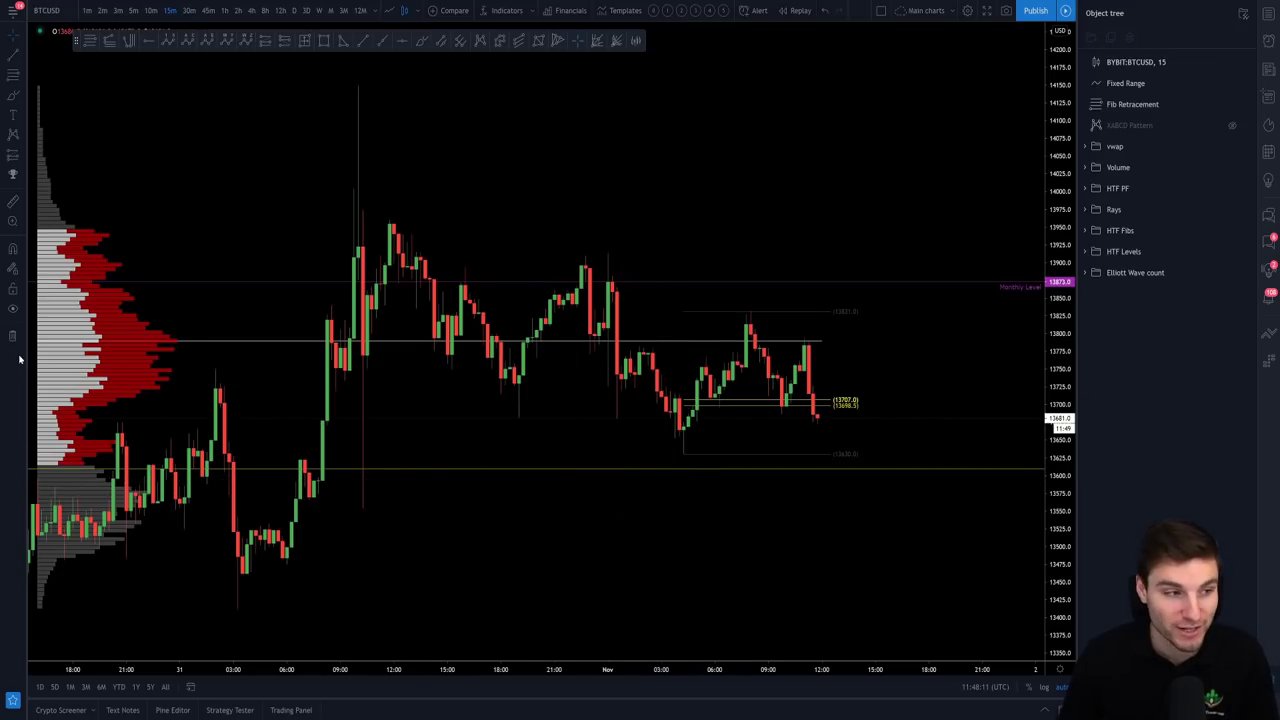
pyautogui.click(113, 347)
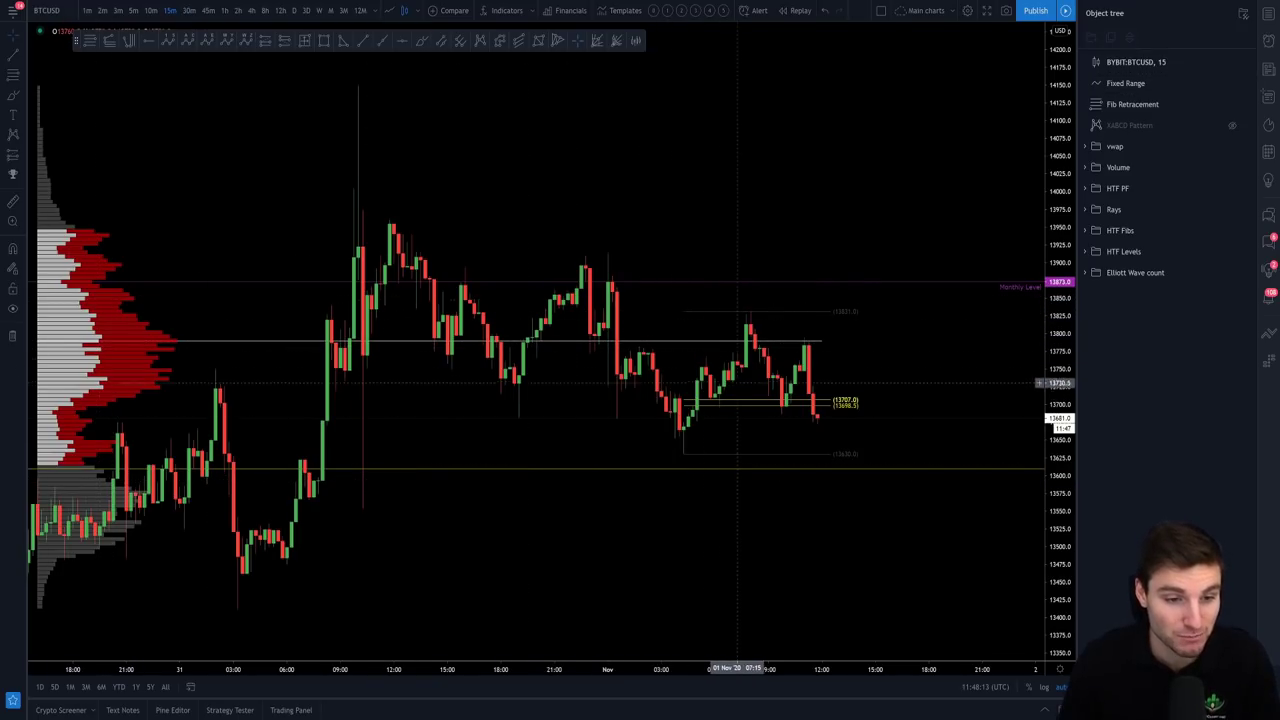
pyautogui.click(765, 410)
pyautogui.click(95, 510)
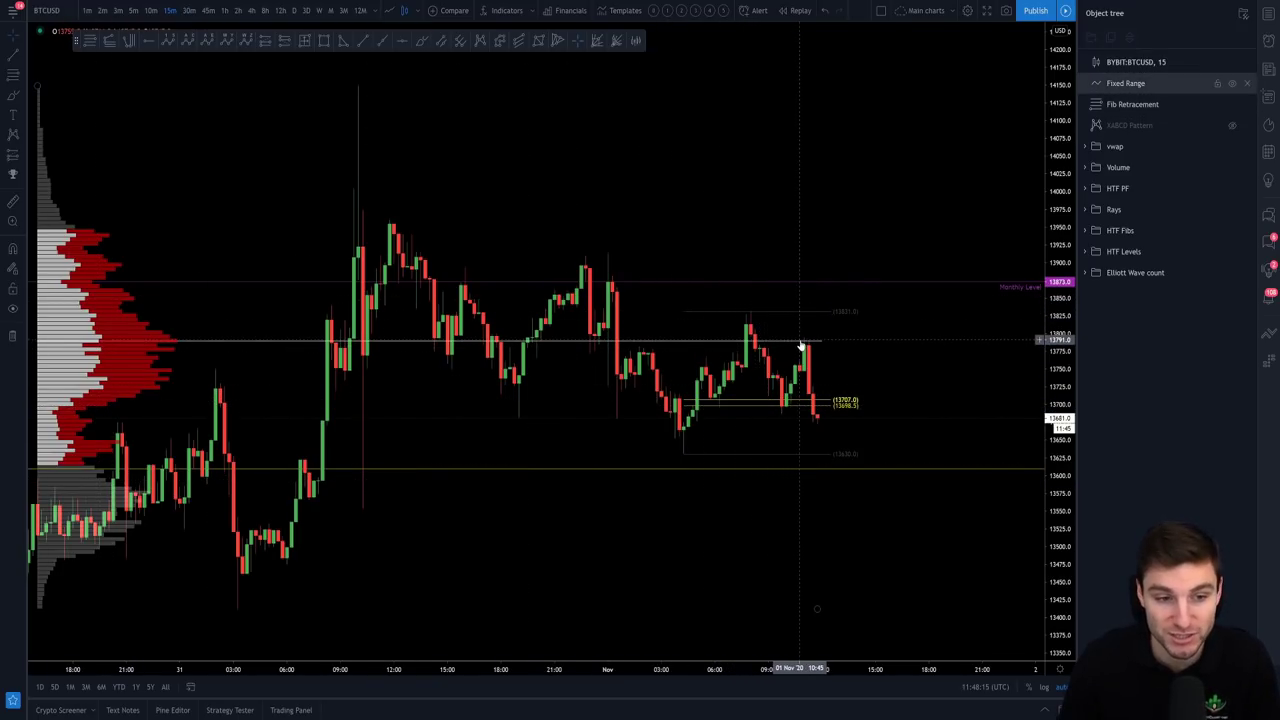
pyautogui.press('Delete')
# - Delete the Fib Retracement from the BTCUSD 15-minute chart
pyautogui.click(737, 404)
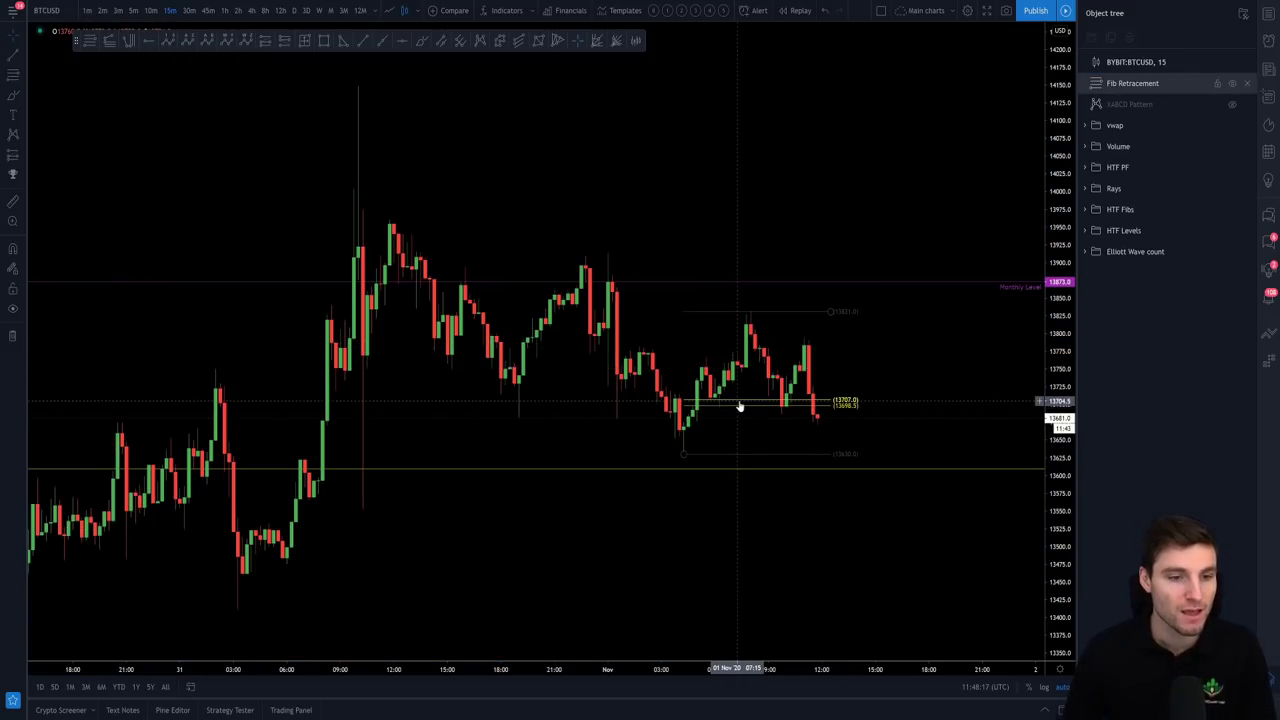
pyautogui.press('Delete')
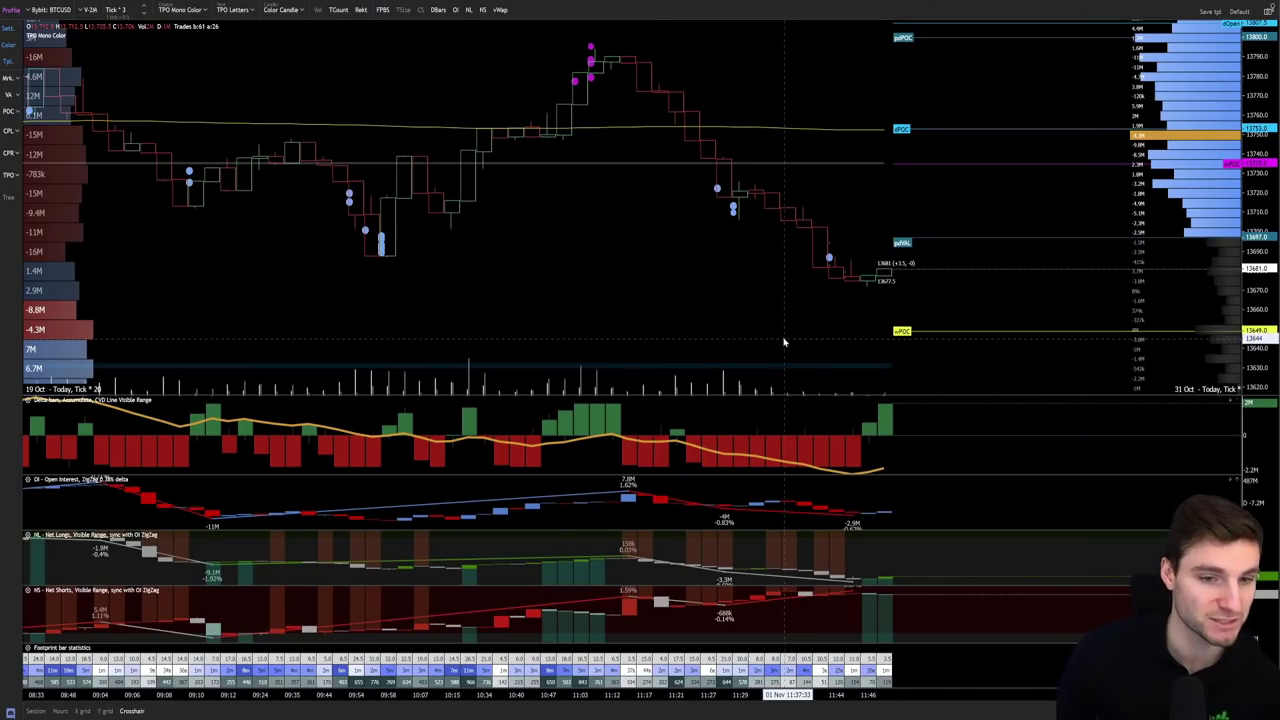
pyautogui.scroll(-5, 766, 303)
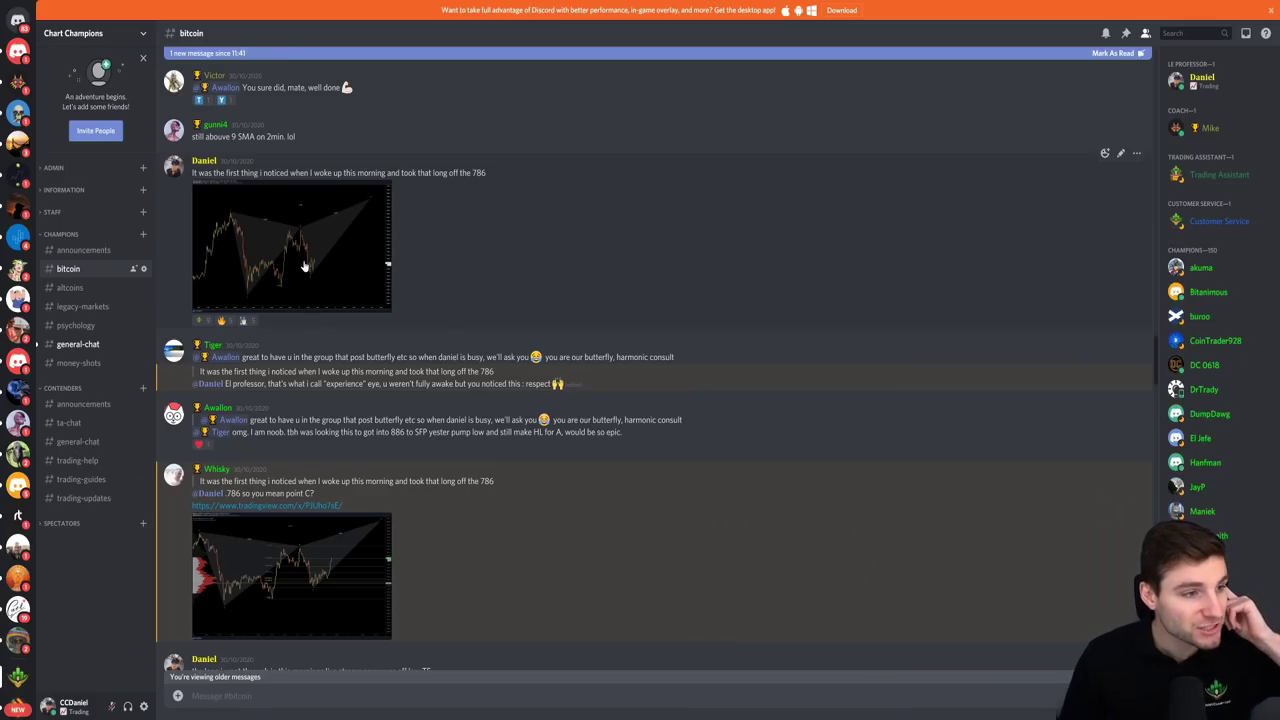
# - Enlarge the shared XABCD chart image in the bitcoin channel and view it at original size
pyautogui.click(305, 267)
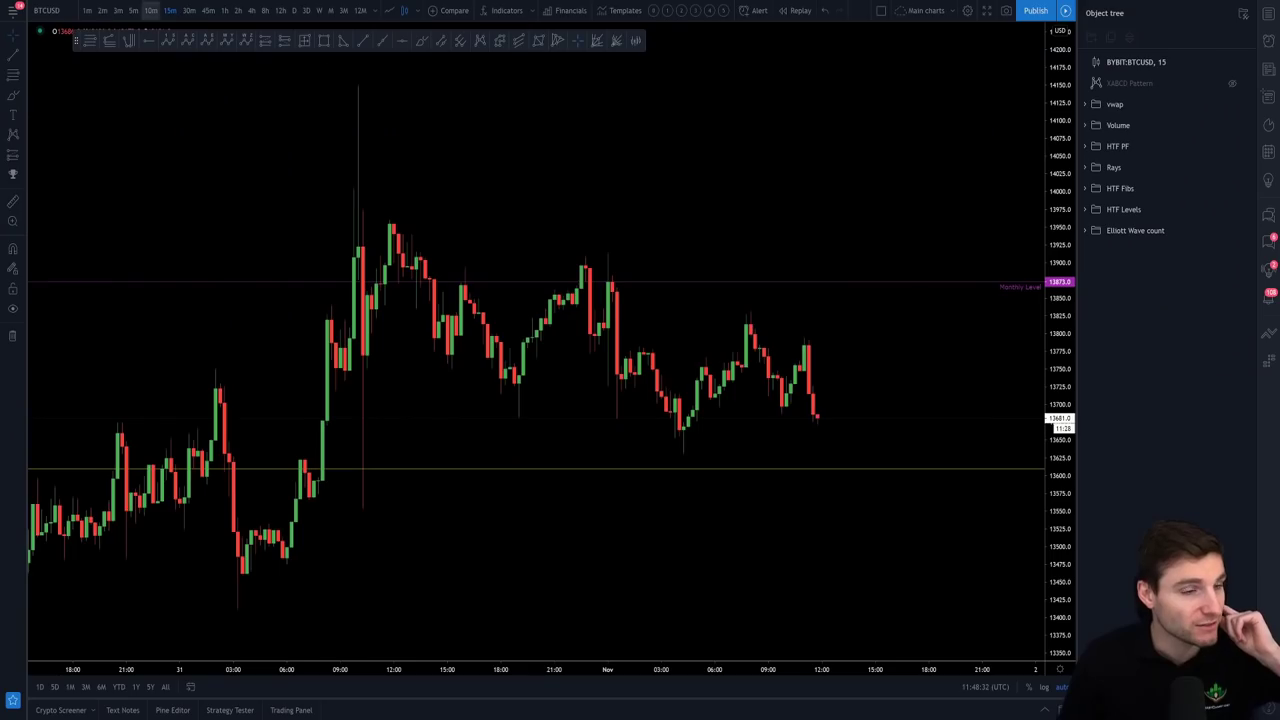
pyautogui.scroll(-3, 640, 500)
pyautogui.scroll(-3, 855, 549)
pyautogui.scroll(-3, 855, 549)
pyautogui.moveTo(866, 549); pyautogui.dragTo(766, 549)
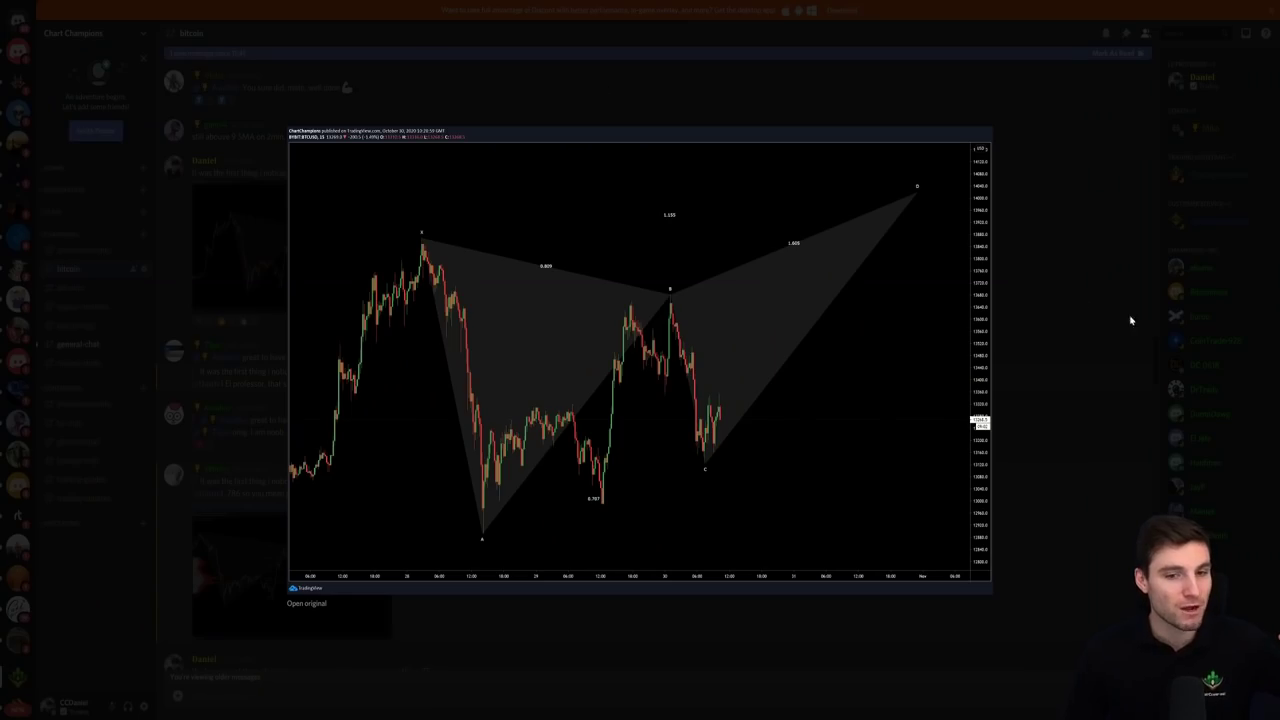
pyautogui.click(1025, 268)
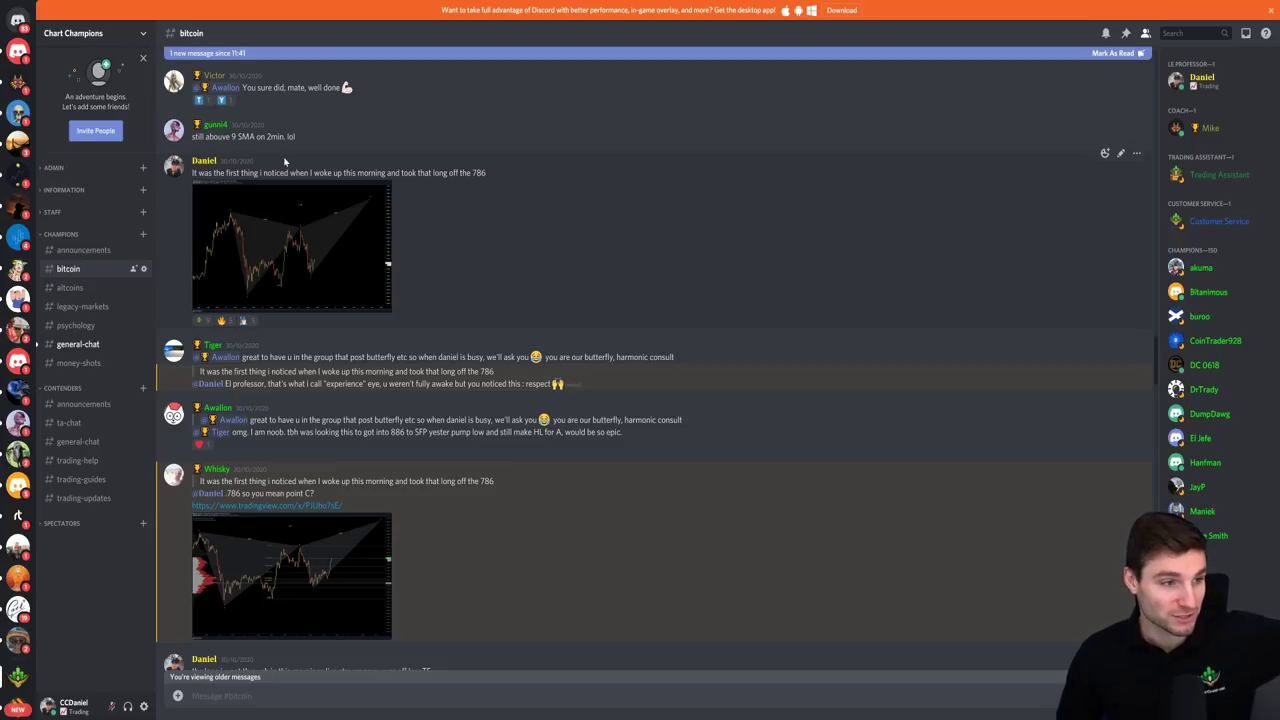
pyautogui.click(356, 218)
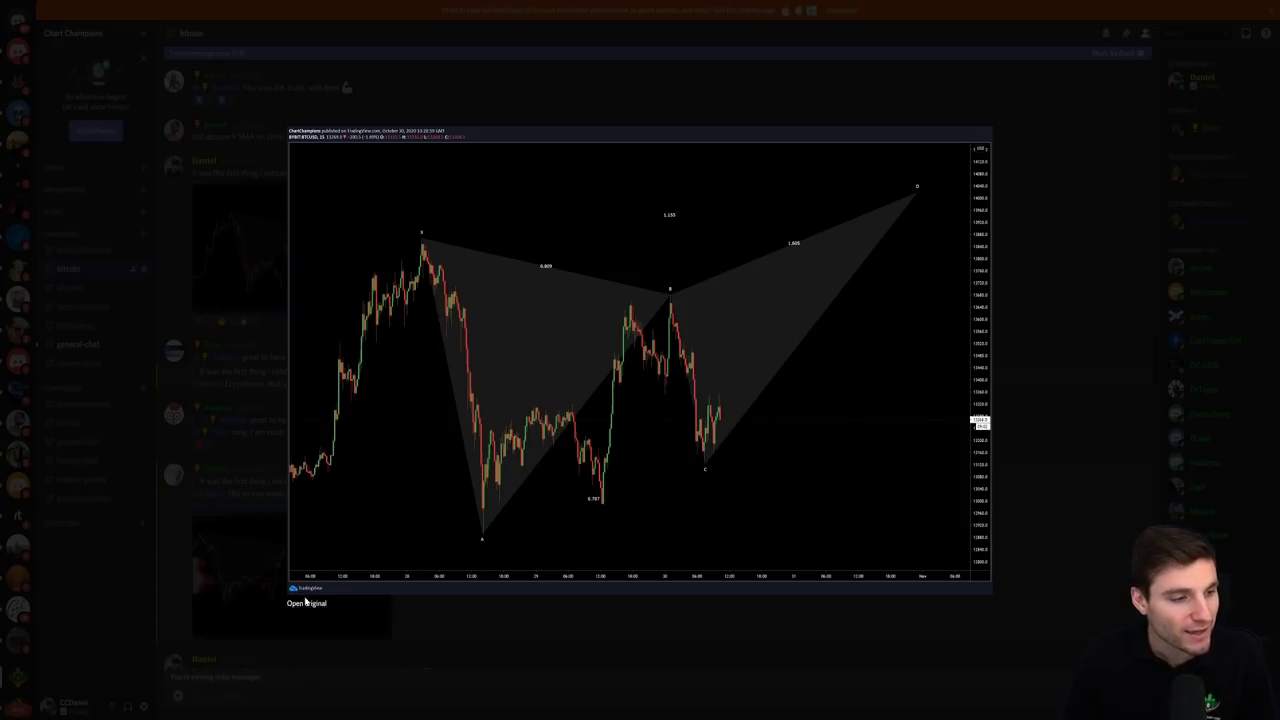
pyautogui.click(306, 603)
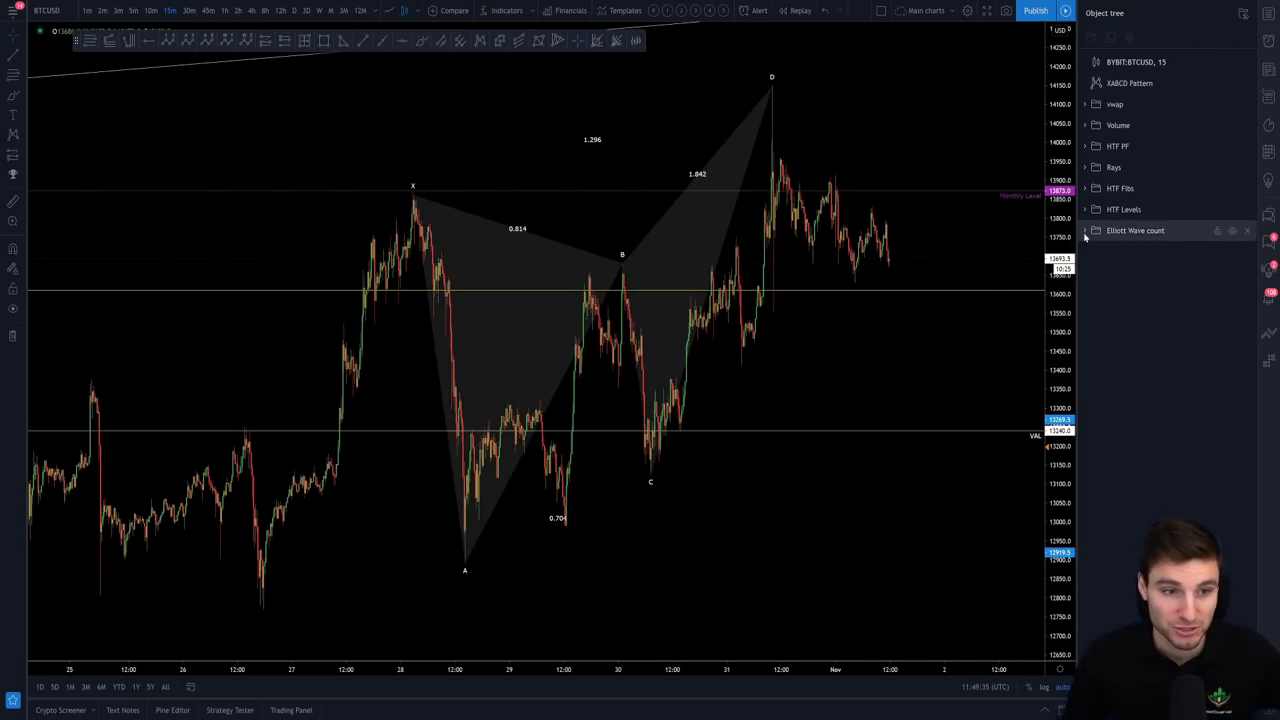
# - Draw a Fib Retracement from the X high down to point A using the Standard template
pyautogui.scroll(3, 830, 395)
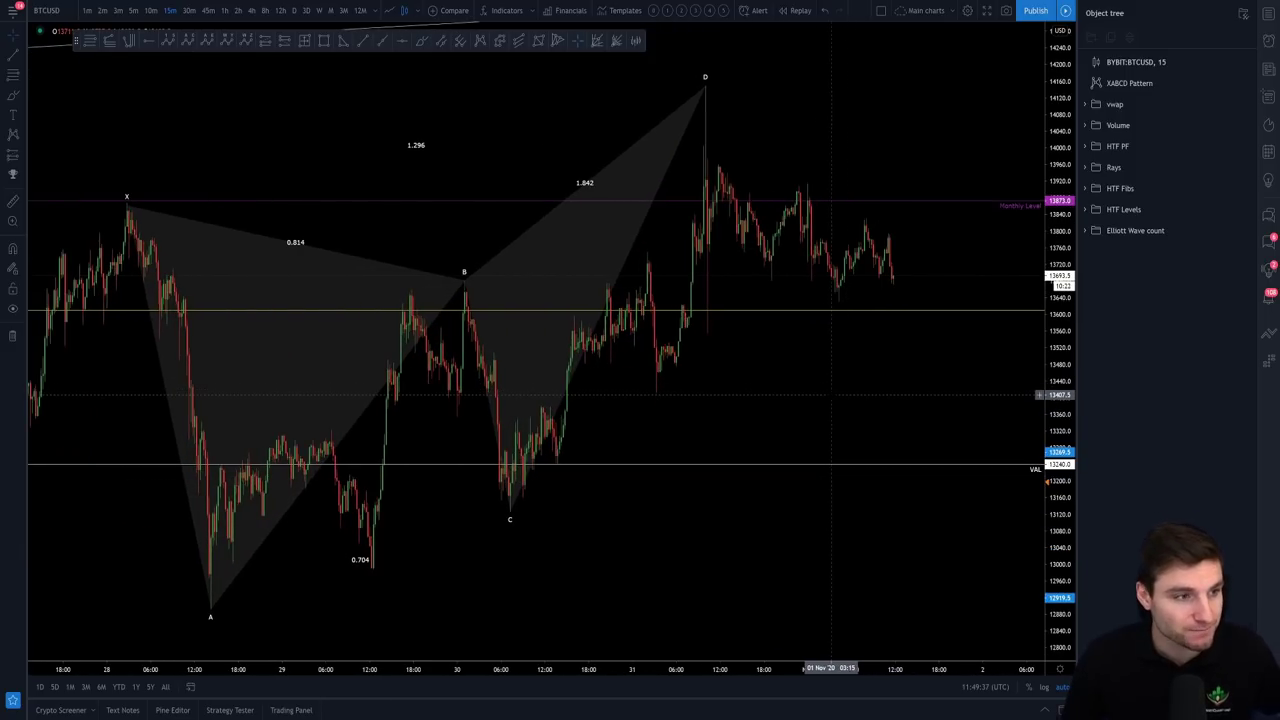
pyautogui.click(182, 66)
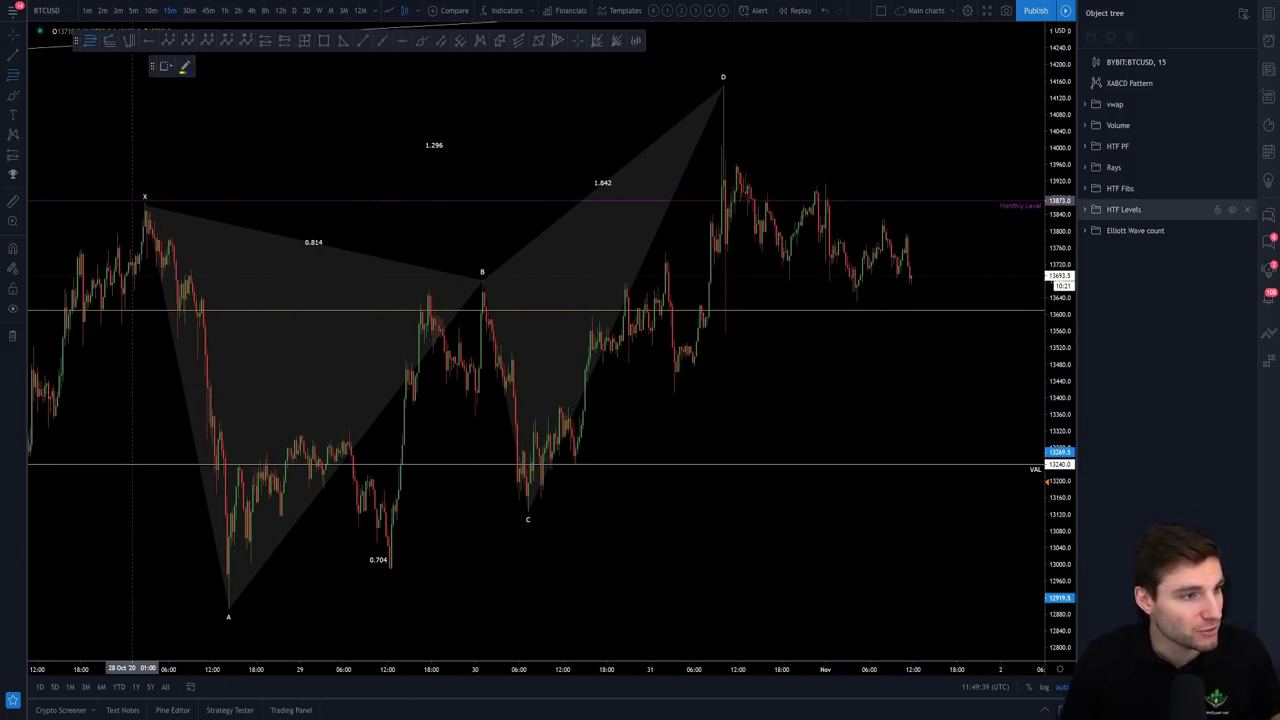
pyautogui.click(130, 202)
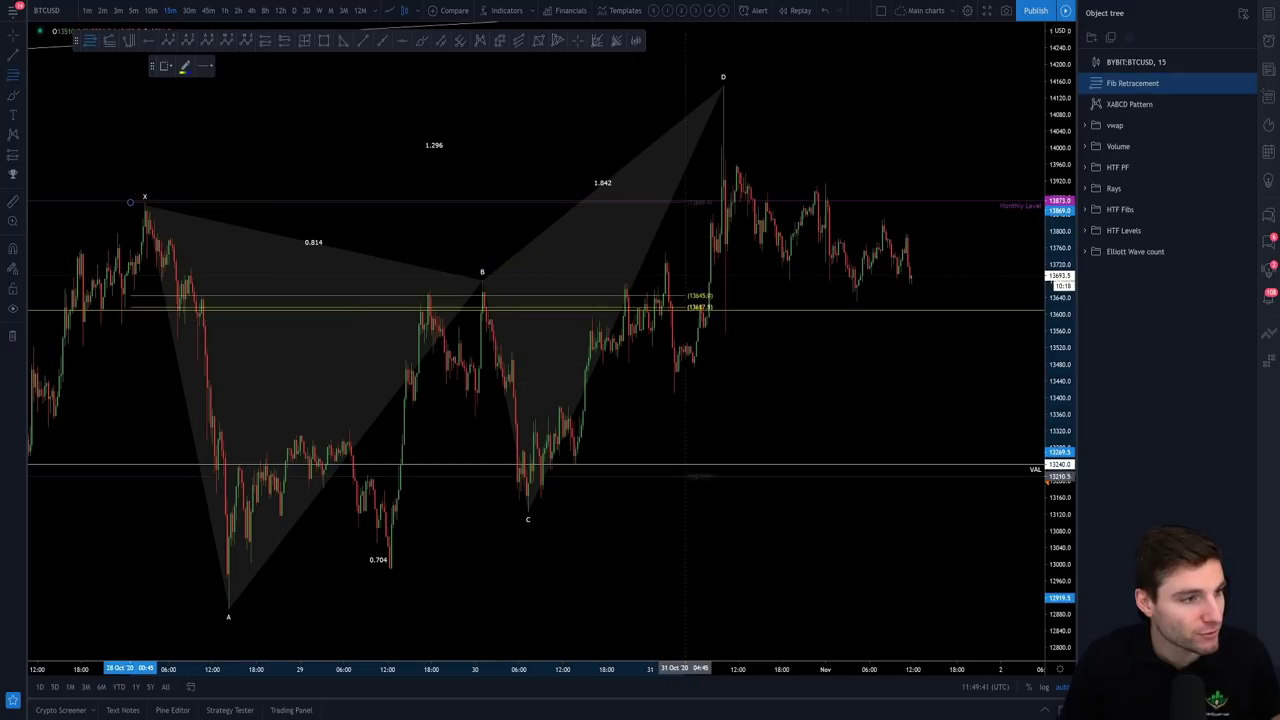
pyautogui.click(686, 607)
pyautogui.rightClick(686, 607)
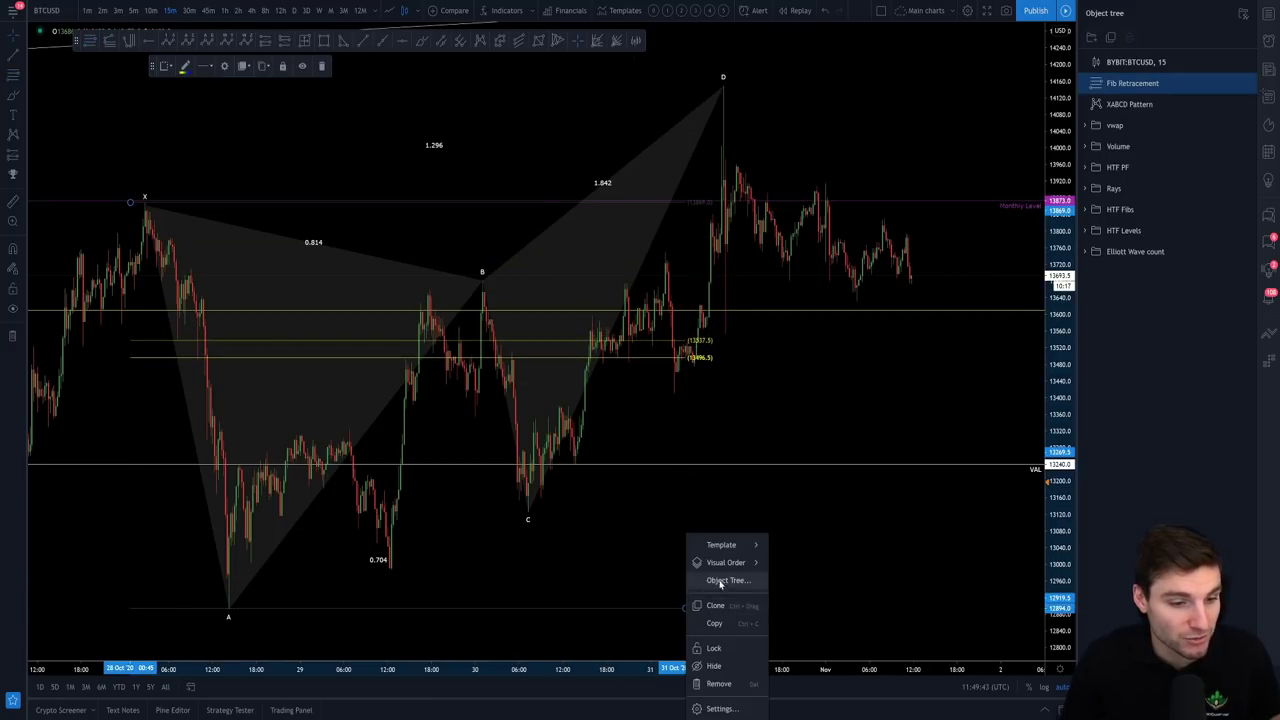
pyautogui.moveTo(730, 545)
pyautogui.click(788, 709)
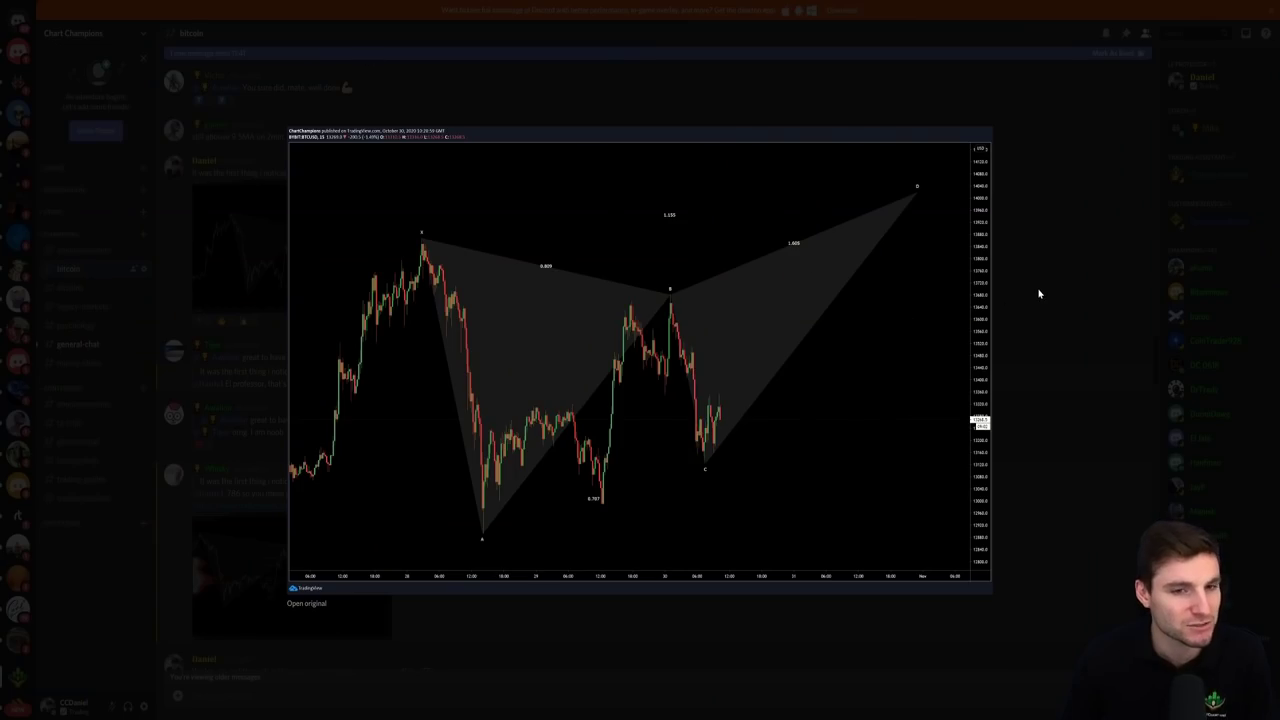
# - Re-enlarge the shared XABCD screenshot, then return to TradingView for comparison
pyautogui.click(1039, 292)
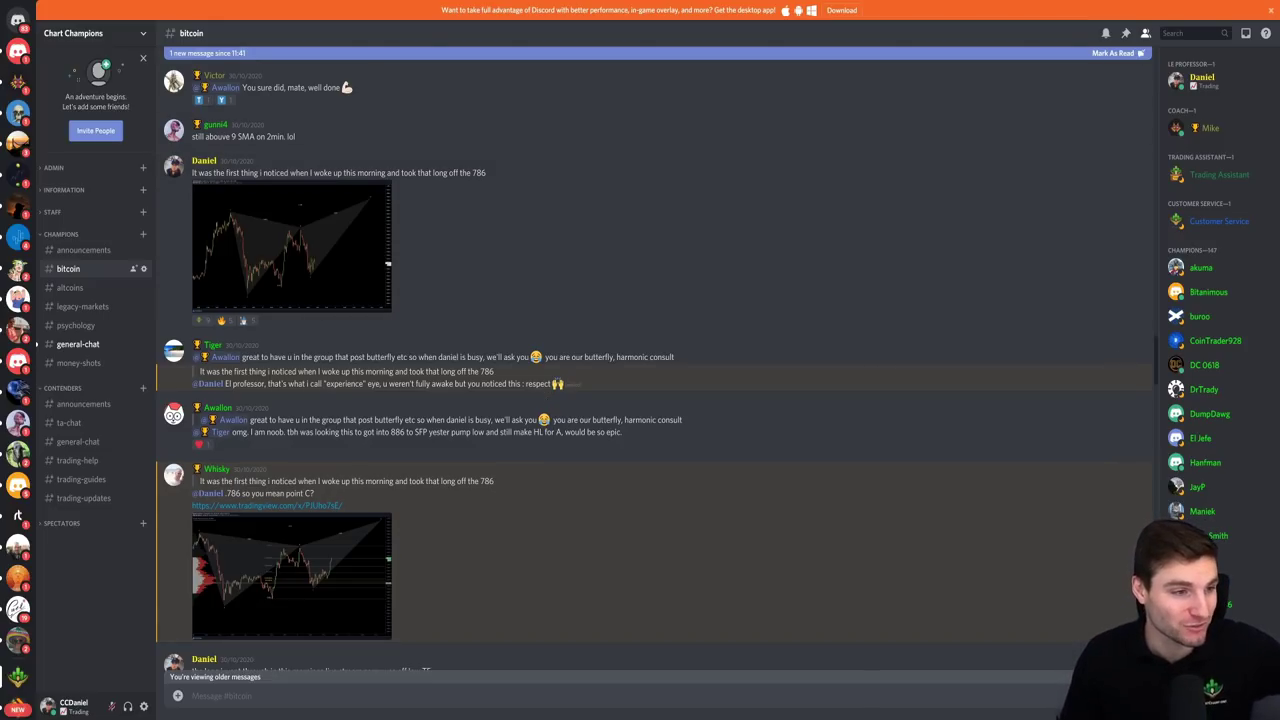
pyautogui.click(299, 259)
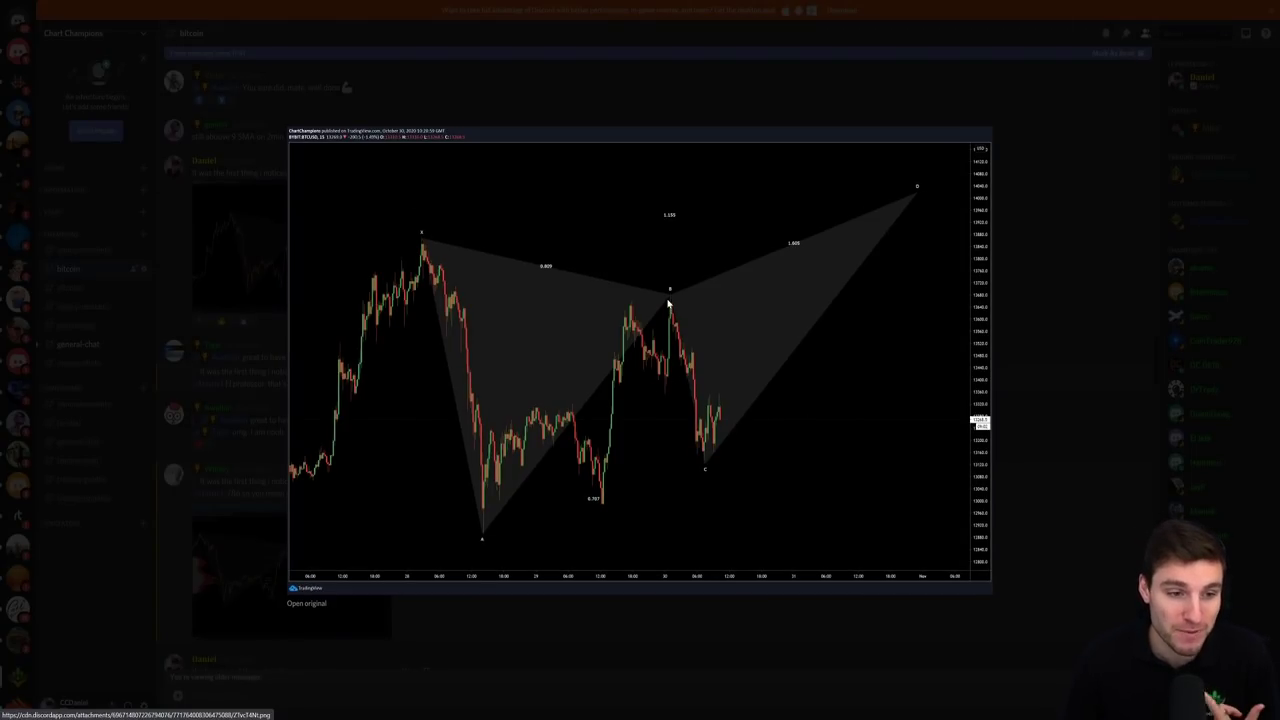
pyautogui.hotkey('alt', 'Tab')
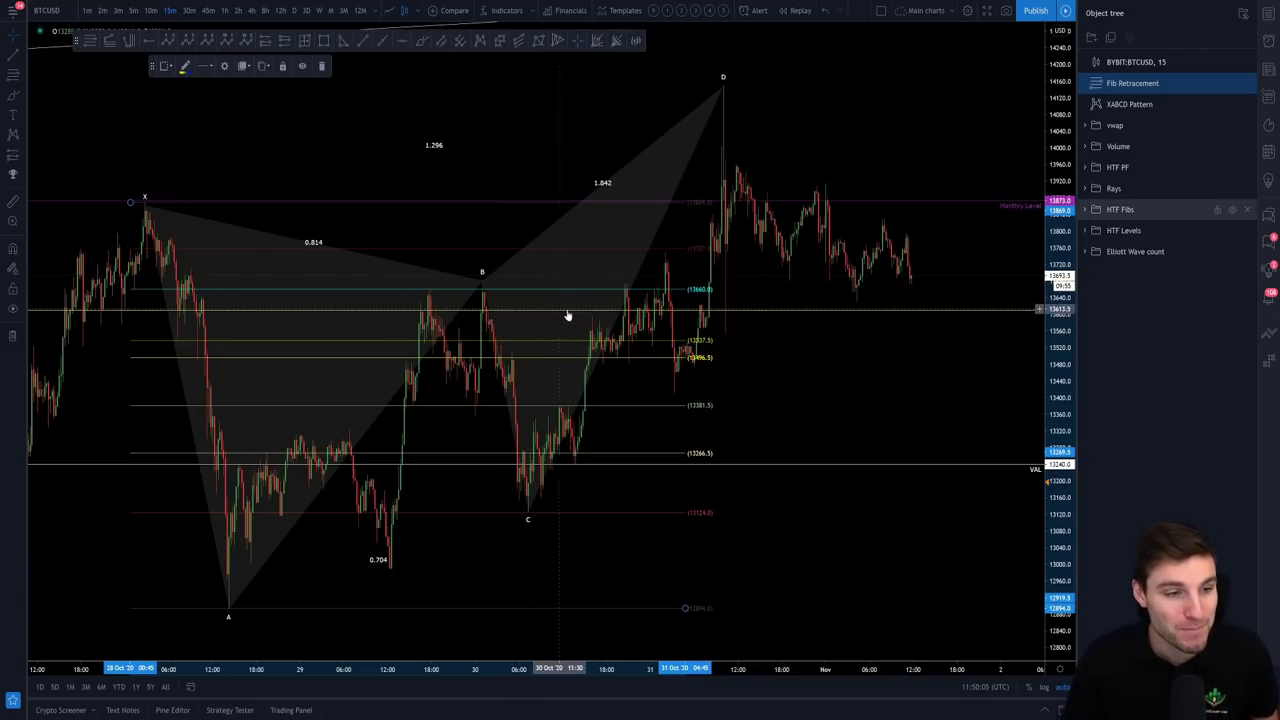
# - Delete the X-to-A Fib and frame the XABCD pattern on the 1-hour chart
pyautogui.moveTo(890, 408); pyautogui.dragTo(960, 411)
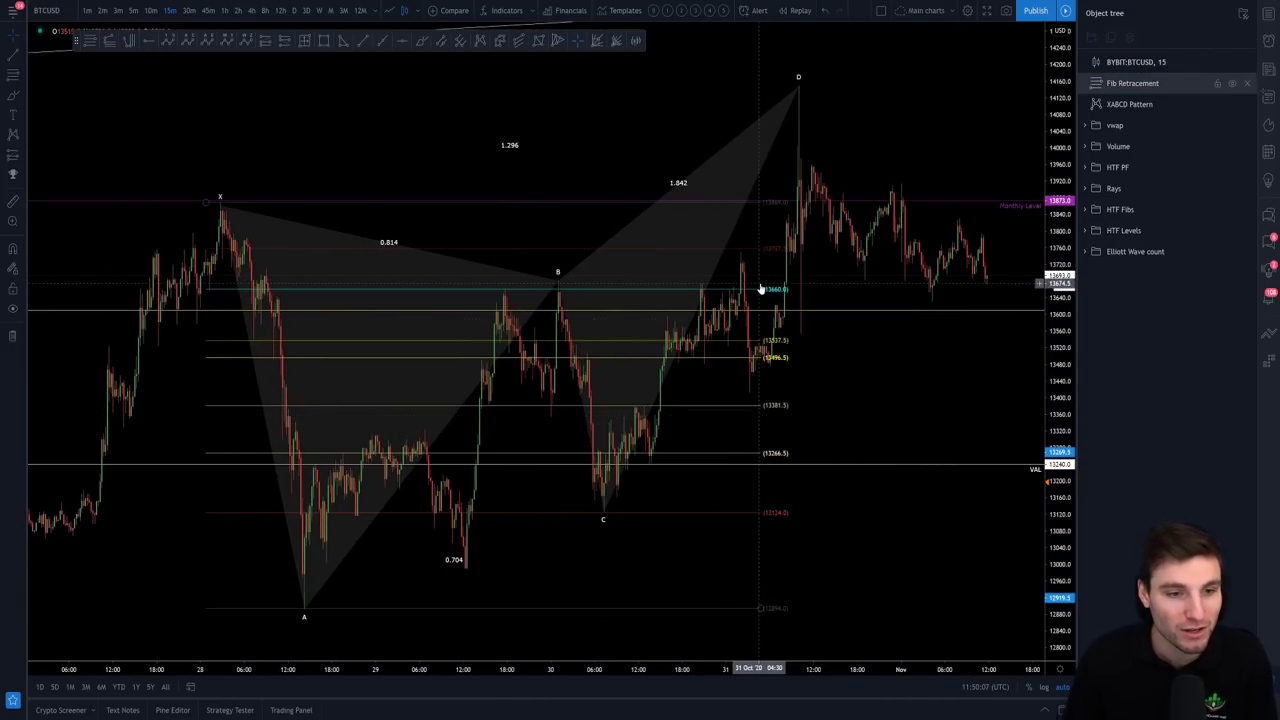
pyautogui.press('Delete')
pyautogui.click(224, 10)
pyautogui.scroll(5, 796, 400)
pyautogui.moveTo(728, 400); pyautogui.dragTo(925, 414)
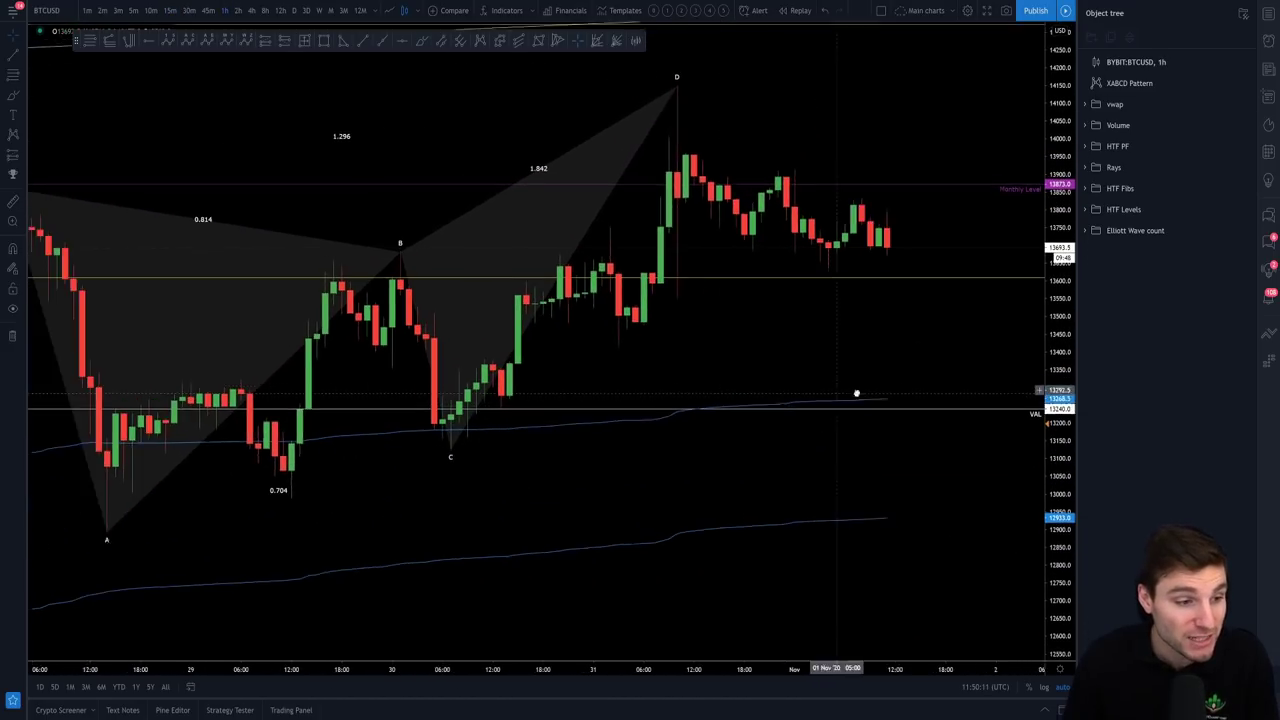
pyautogui.scroll(1, 880, 398)
pyautogui.scroll(-2, 490, 408)
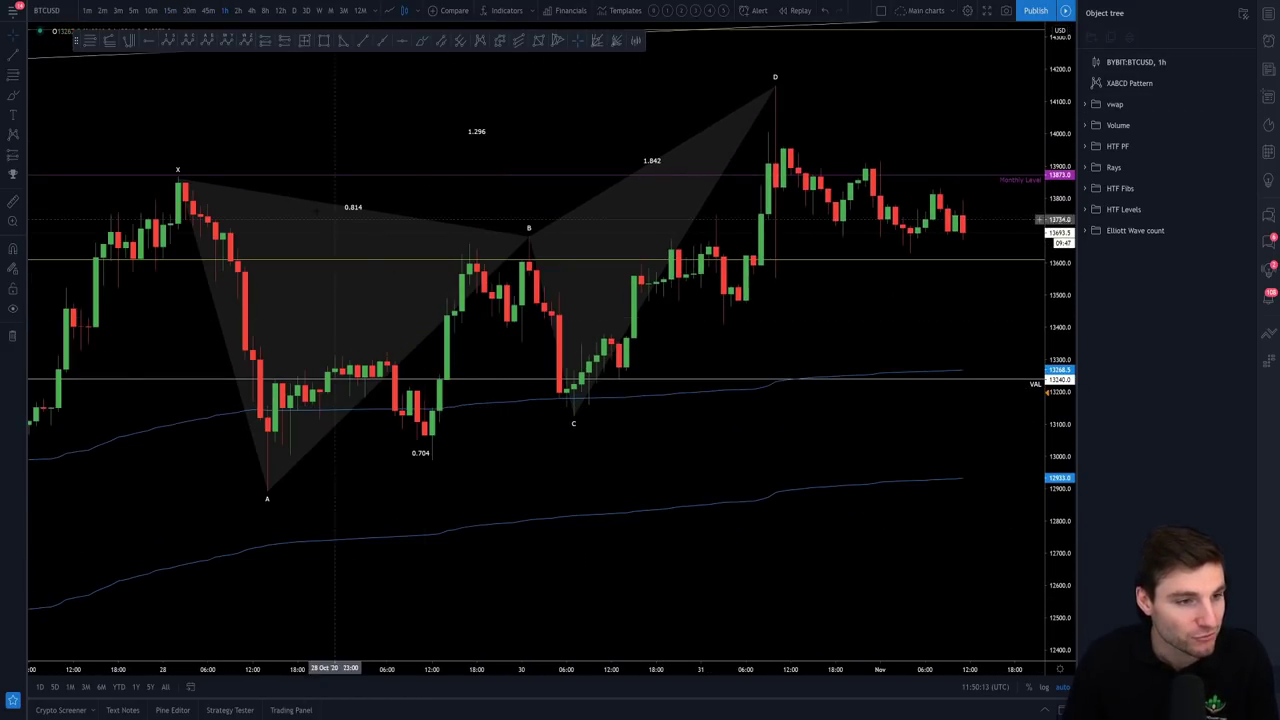
pyautogui.scroll(1, 400, 300)
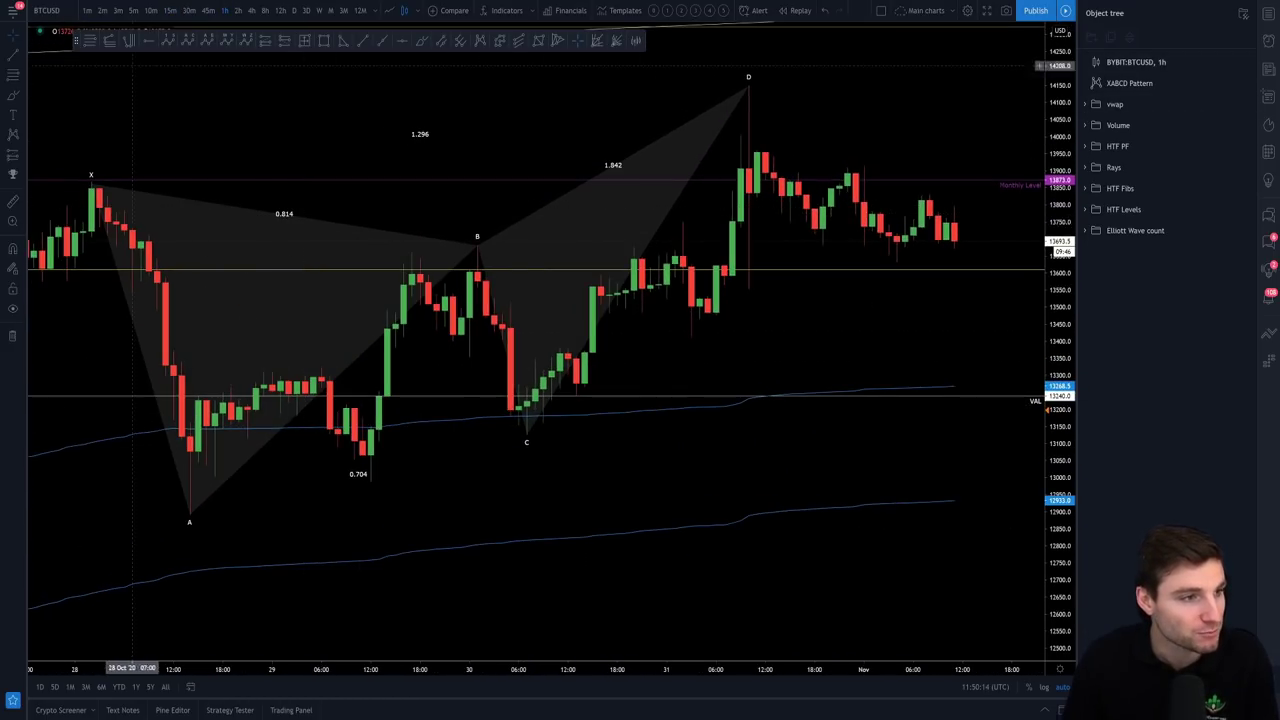
# - Draw a Fib Retracement from point A and apply the CC level template
pyautogui.click(188, 518)
pyautogui.hotkey('alt', 'f')
pyautogui.click(189, 518)
pyautogui.click(700, 250)
pyautogui.rightClick(700, 247)
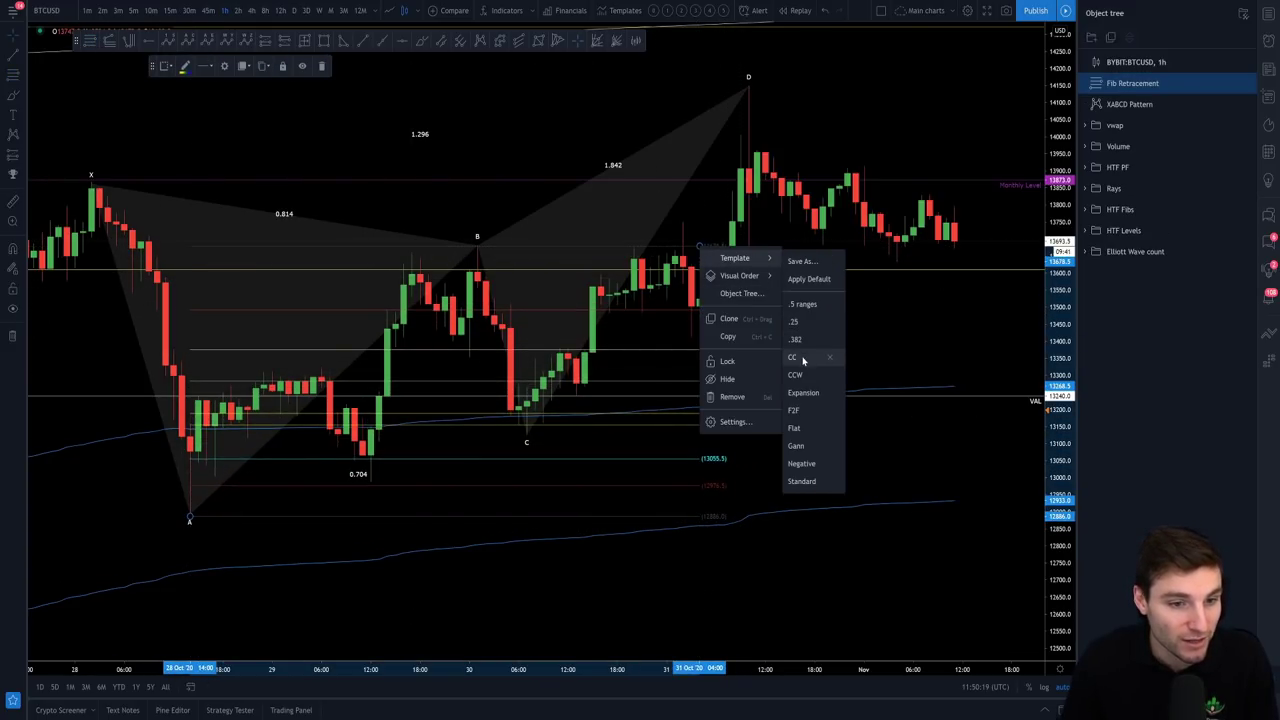
pyautogui.click(720, 390)
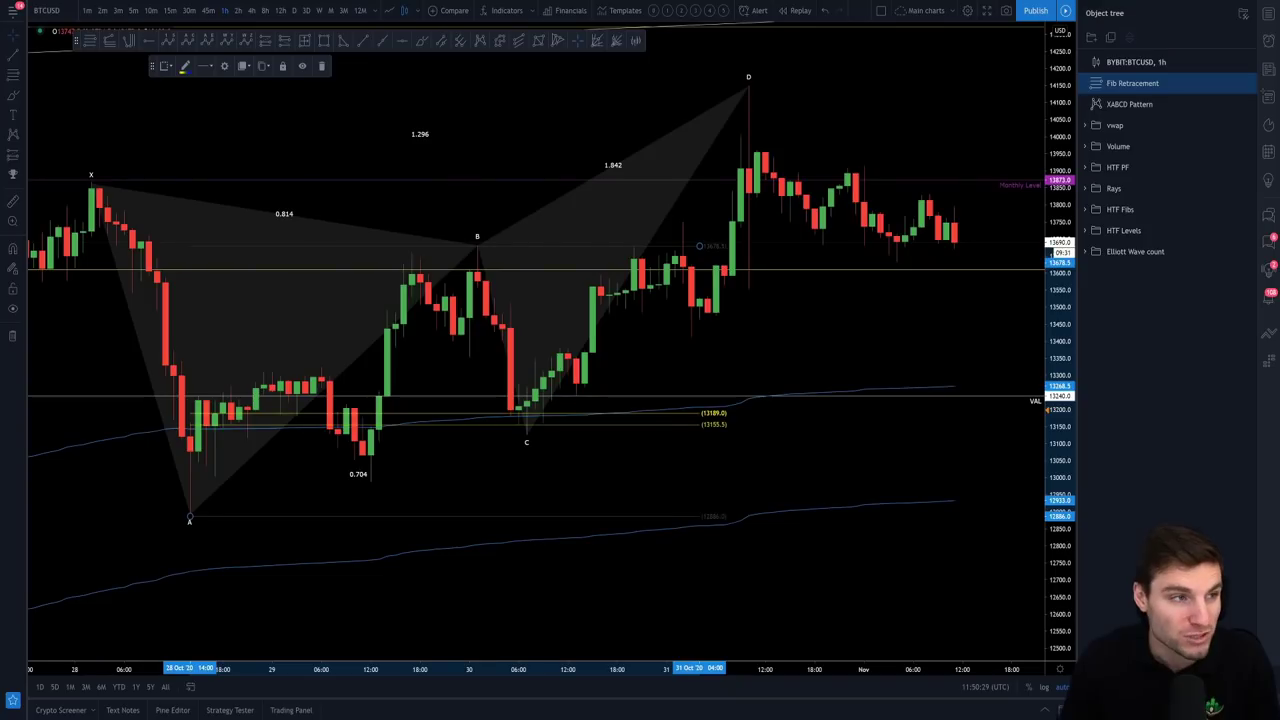
pyautogui.moveTo(1070, 352); pyautogui.dragTo(1030, 480)
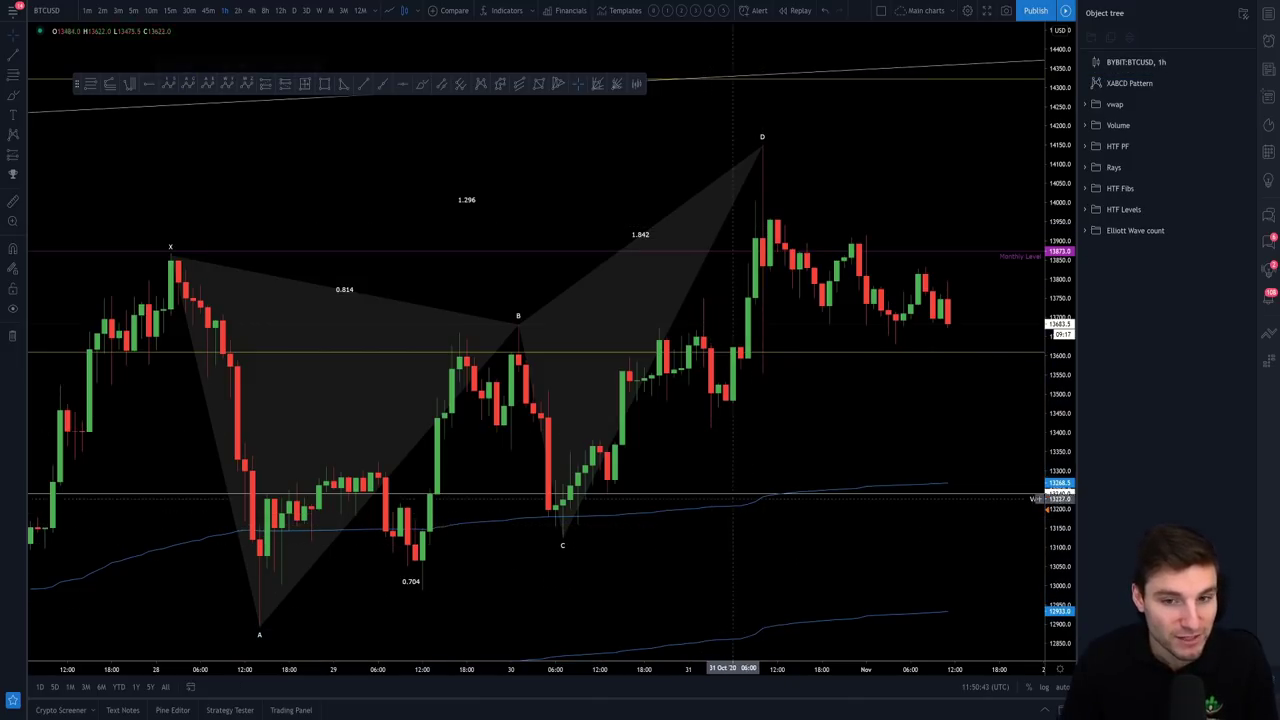
# - Switch to 15-minute candles and zoom and pan to frame the whole XABCD pattern
pyautogui.click(169, 10)
pyautogui.scroll(-5, 606, 276)
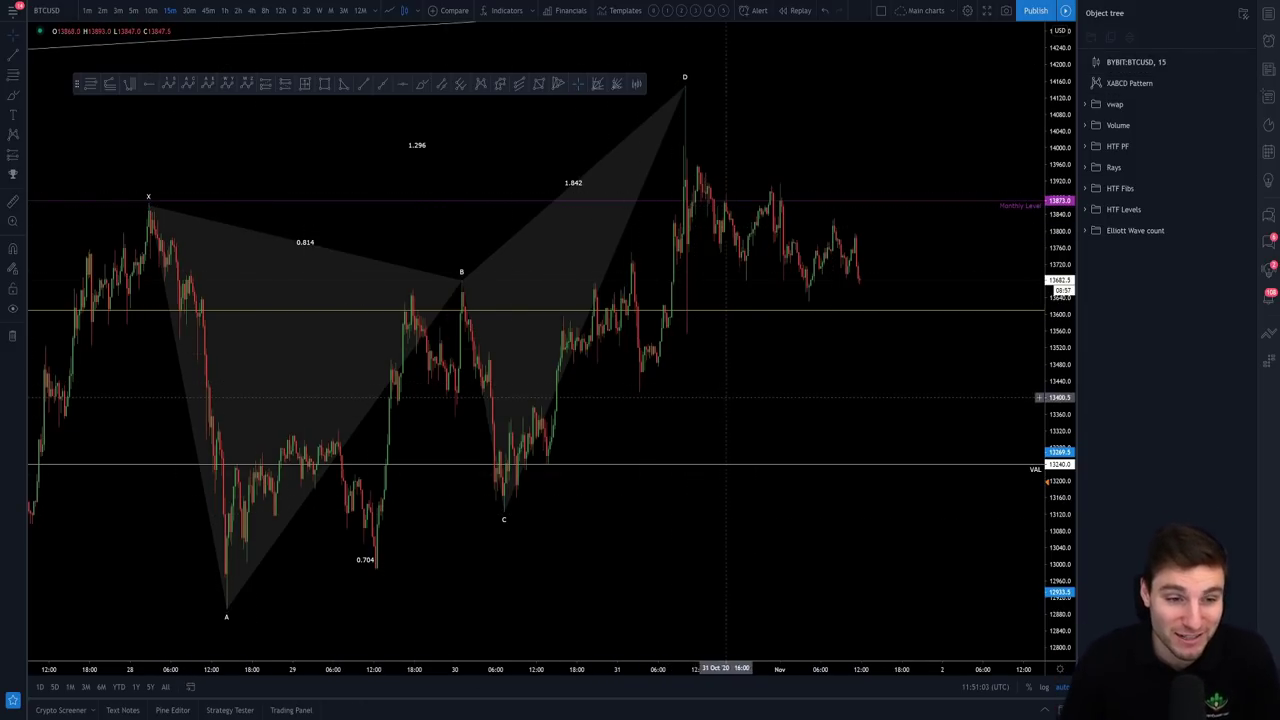
pyautogui.moveTo(684, 398); pyautogui.dragTo(841, 398)
pyautogui.scroll(1, 841, 398)
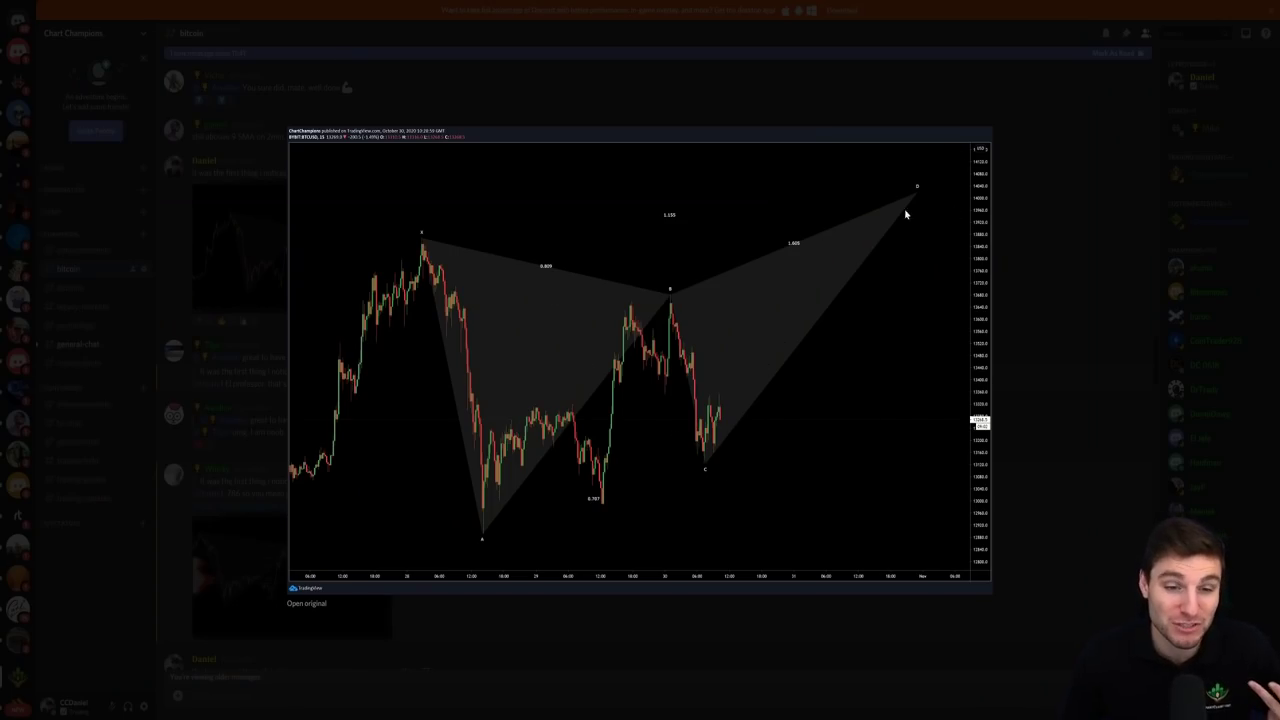
# - Close the enlarged Discord chart image and return to the 15-minute TradingView chart
pyautogui.click(1014, 266)
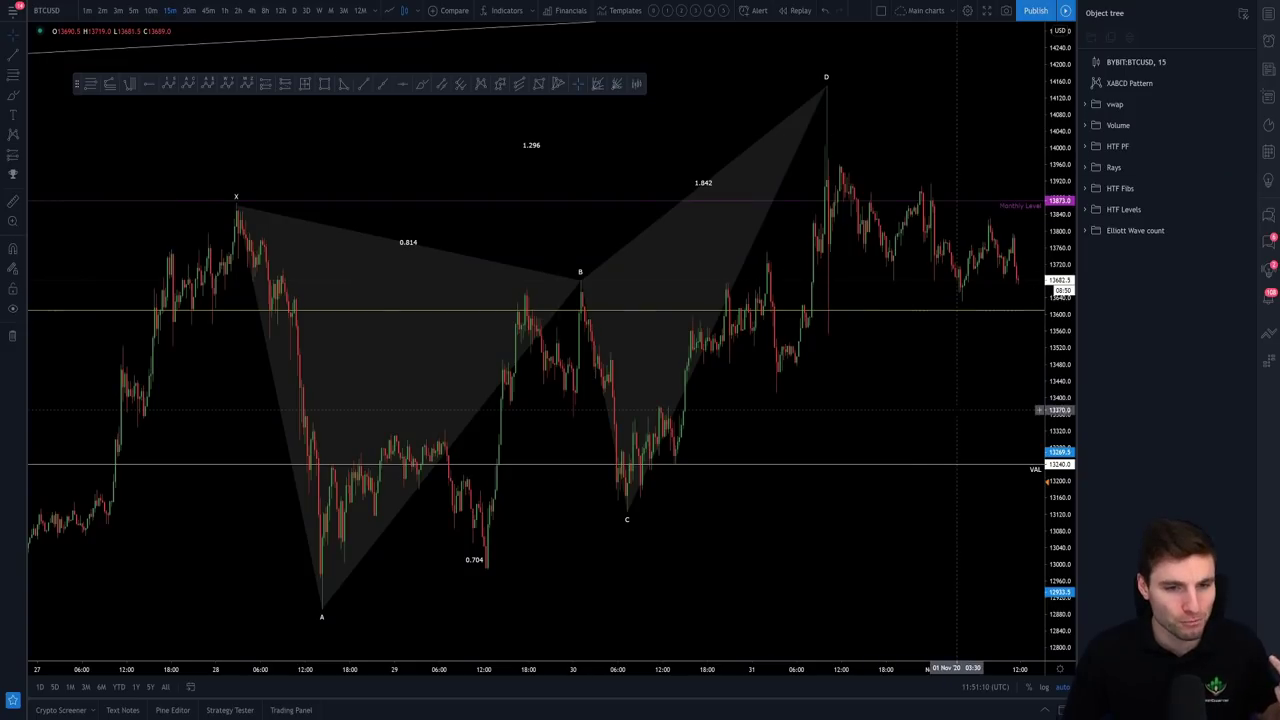
pyautogui.moveTo(933, 402); pyautogui.dragTo(885, 402)
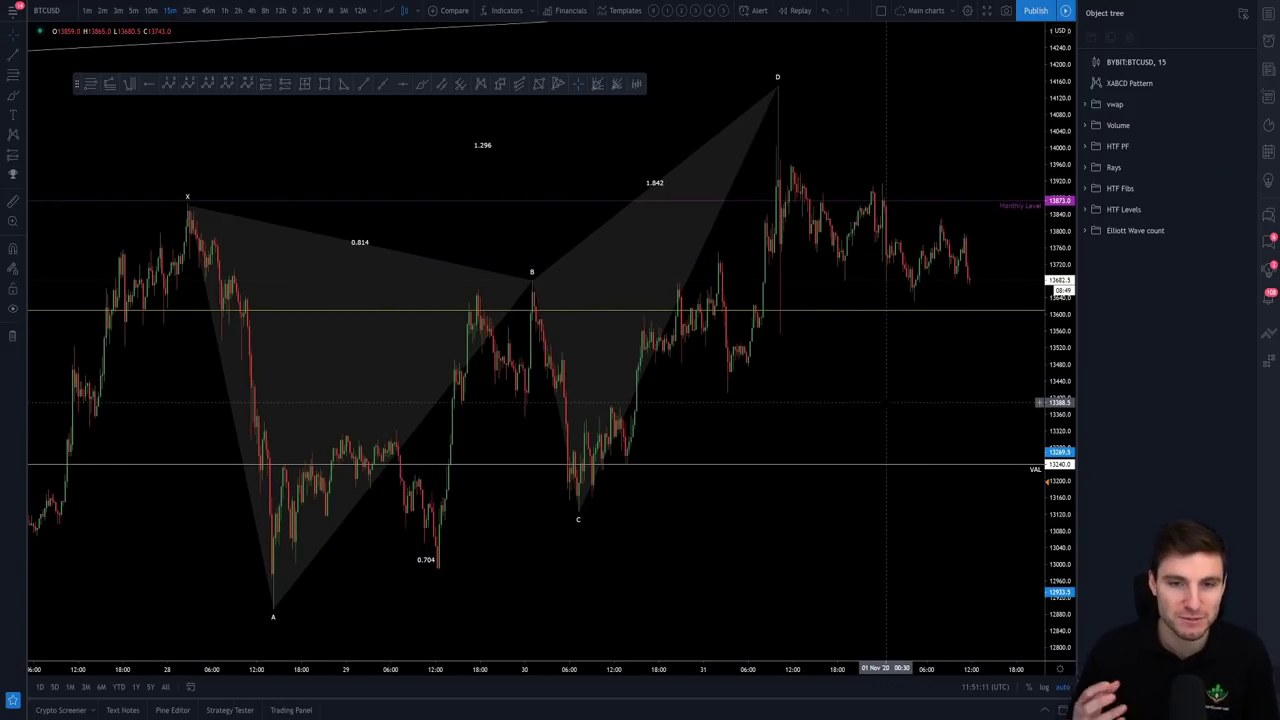